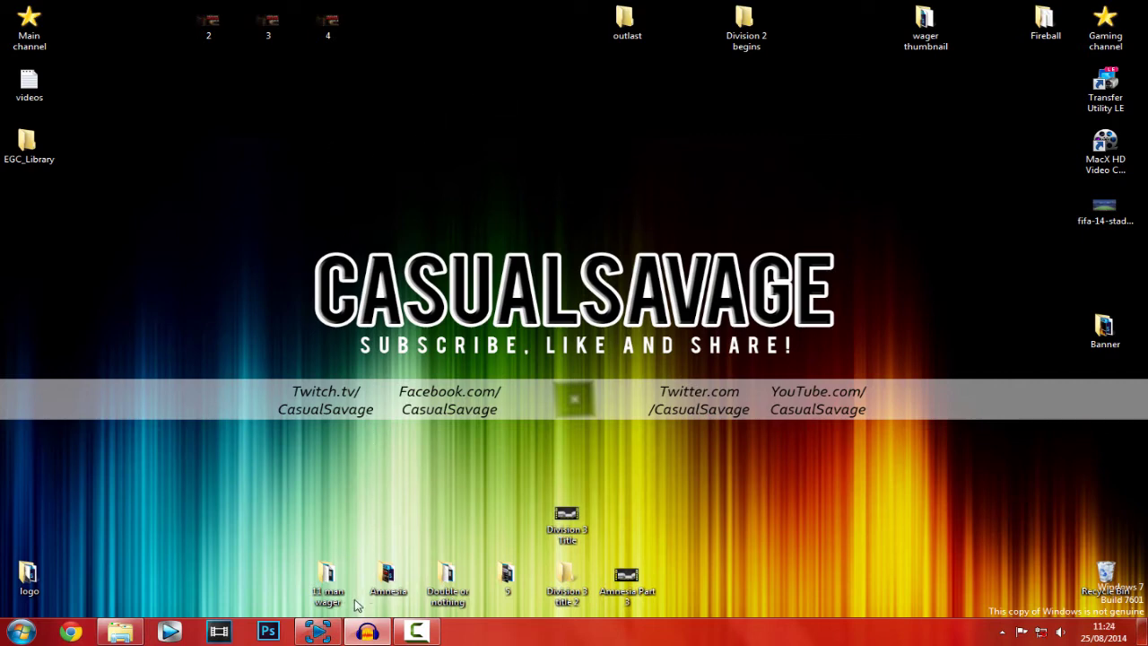
Close the game capture software and bring back the Audacity audio project
{"action": "left_click", "coordinate": [318, 632]}
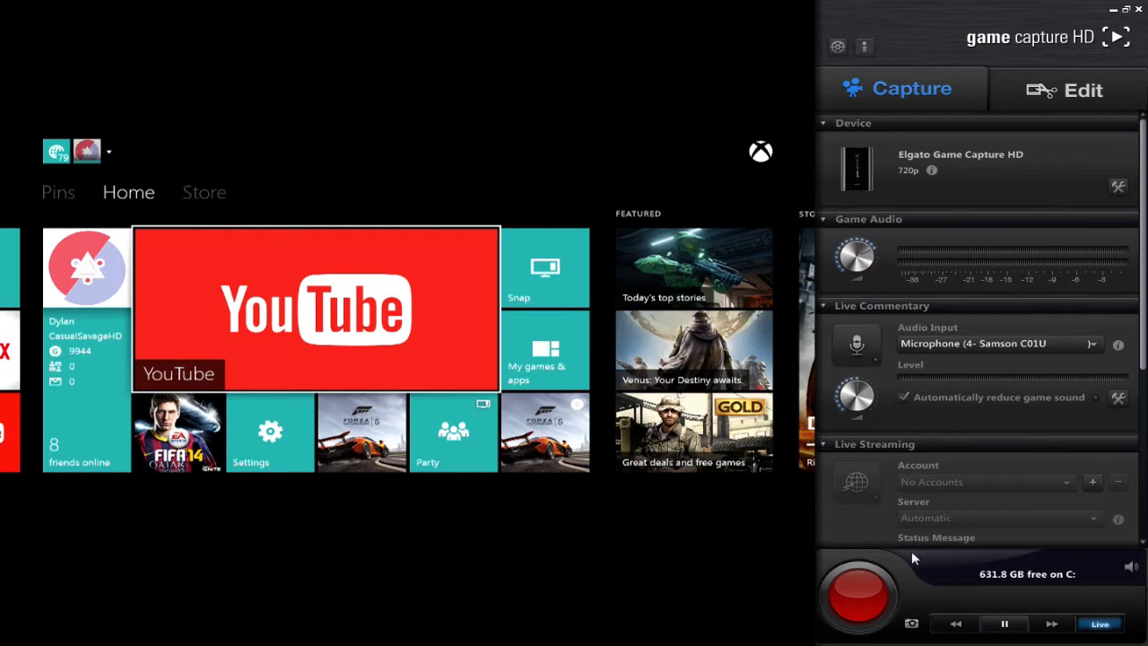
{"action": "left_click", "coordinate": [1139, 11]}
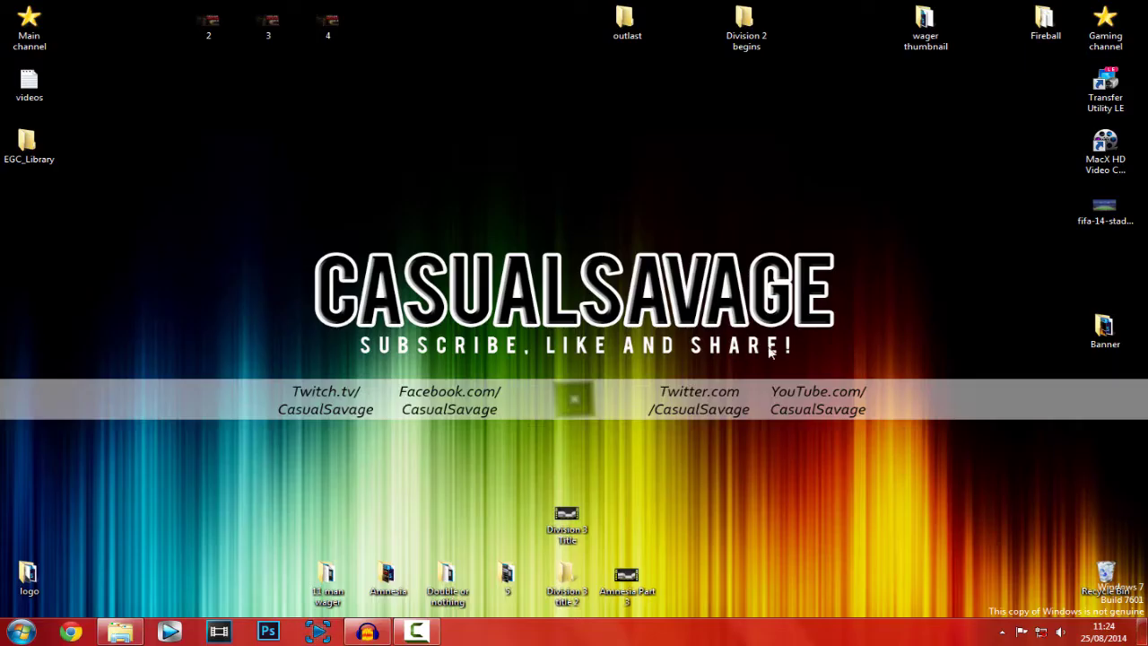
{"action": "left_click", "coordinate": [367, 632]}
Review the facecam, audio.wav and FIFA recordings in Division 2 begins > #1, then launch Vegas Pro
{"action": "double_click", "coordinate": [757, 44]}
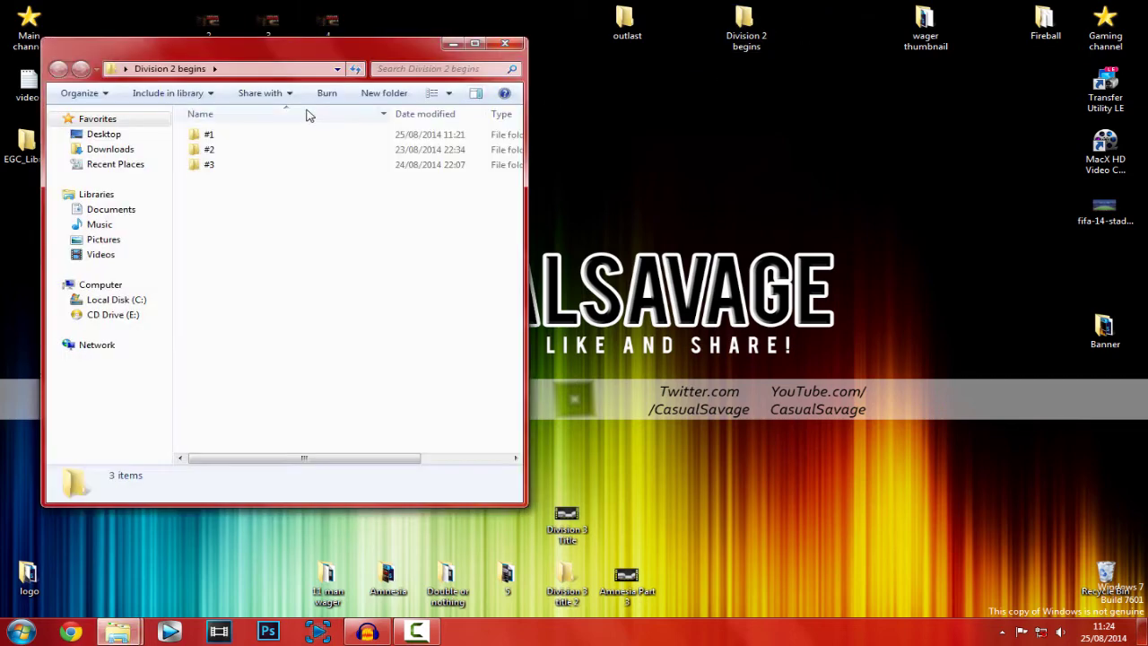
{"action": "double_click", "coordinate": [271, 136]}
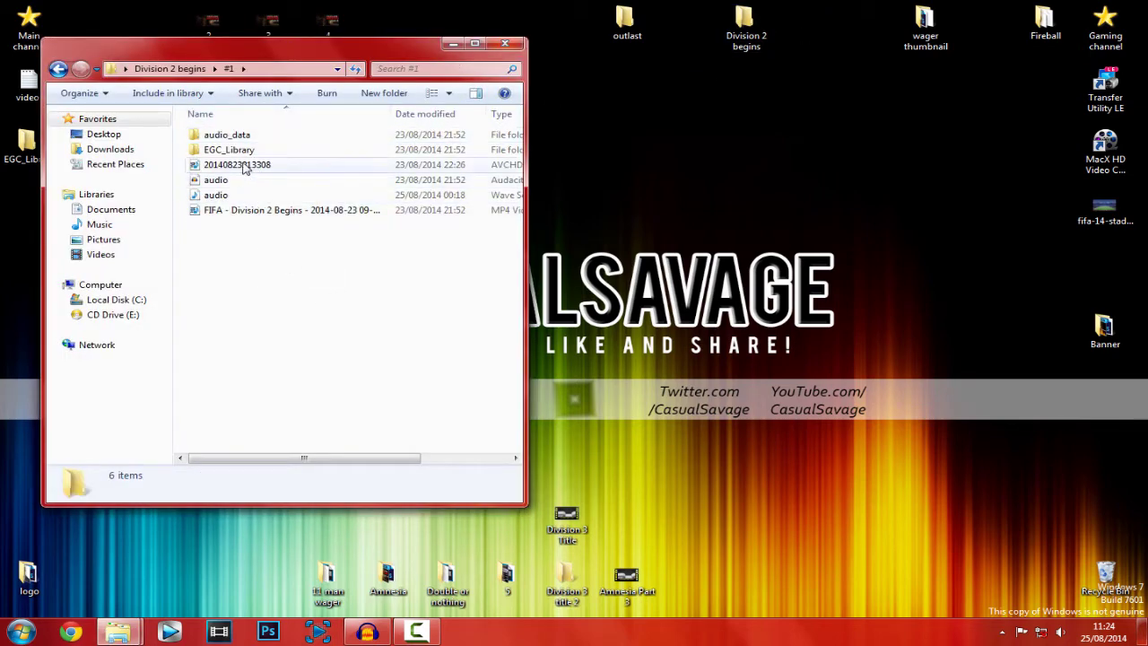
{"action": "left_click", "coordinate": [202, 170]}
{"action": "left_click", "coordinate": [200, 197]}
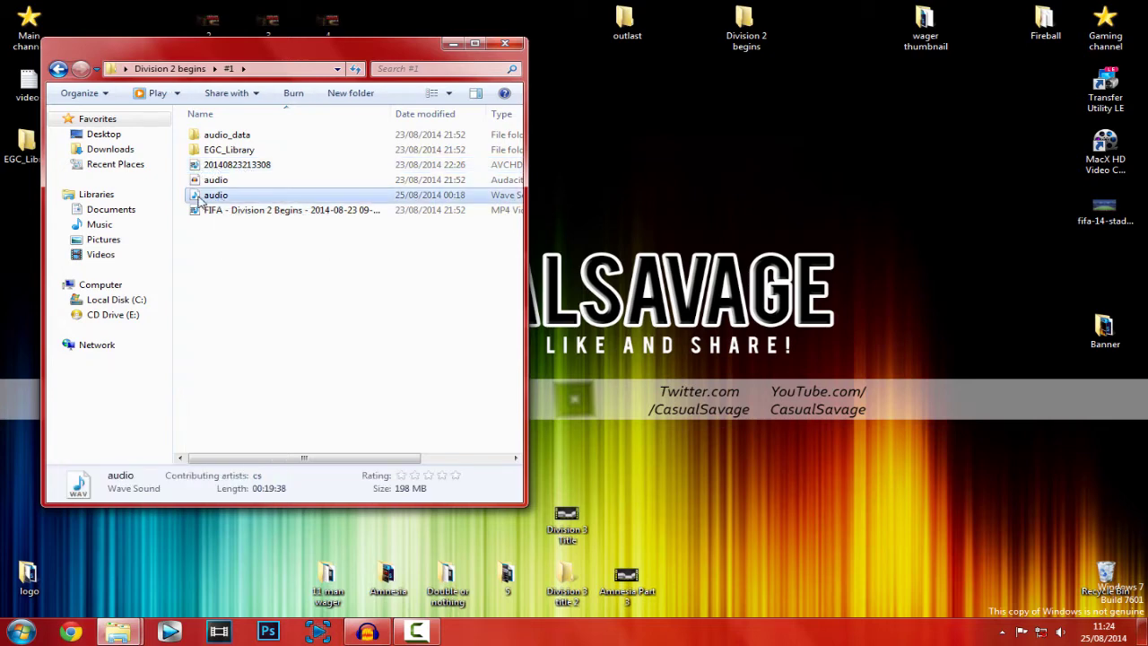
{"action": "mouse_move", "coordinate": [215, 195]}
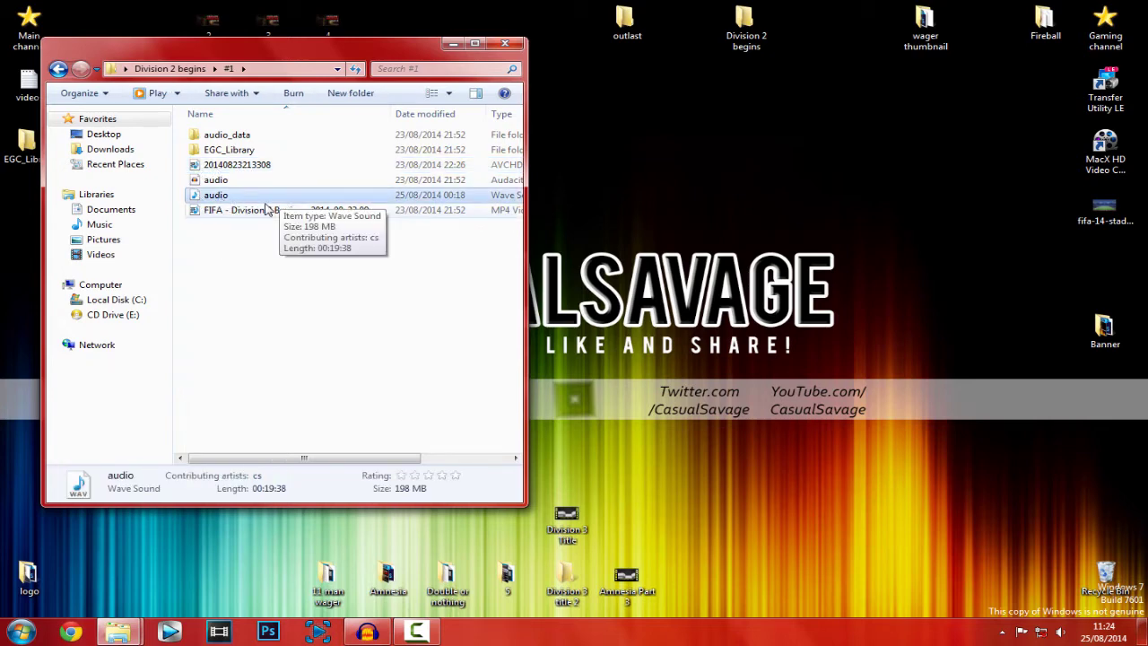
{"action": "left_click", "coordinate": [244, 214]}
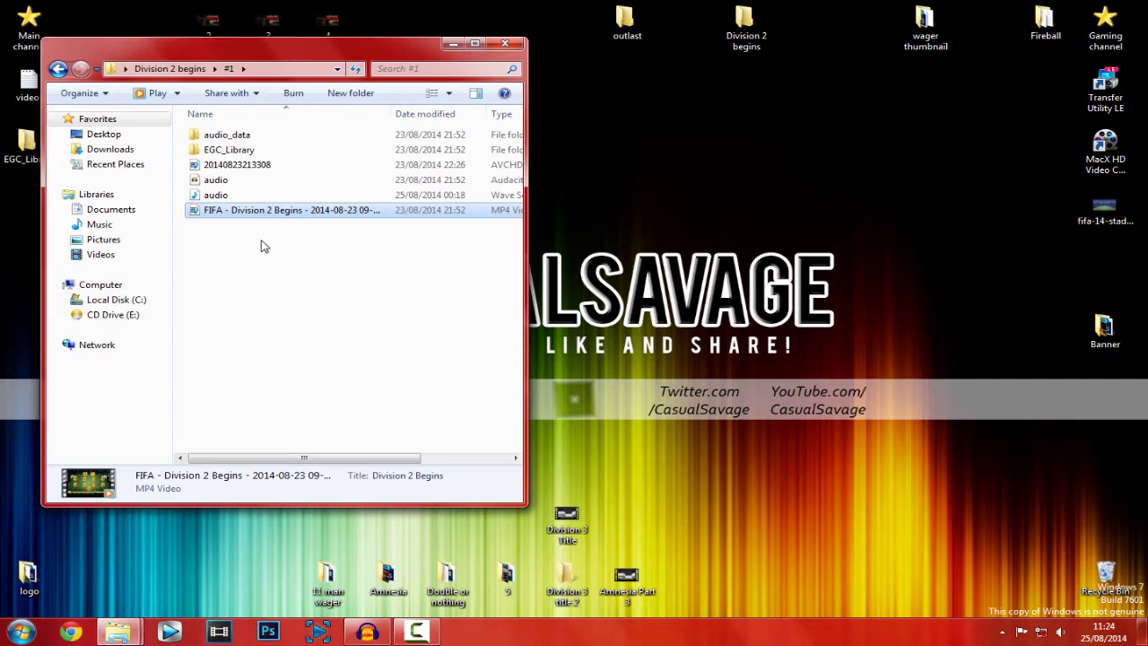
{"action": "left_click", "coordinate": [169, 631]}
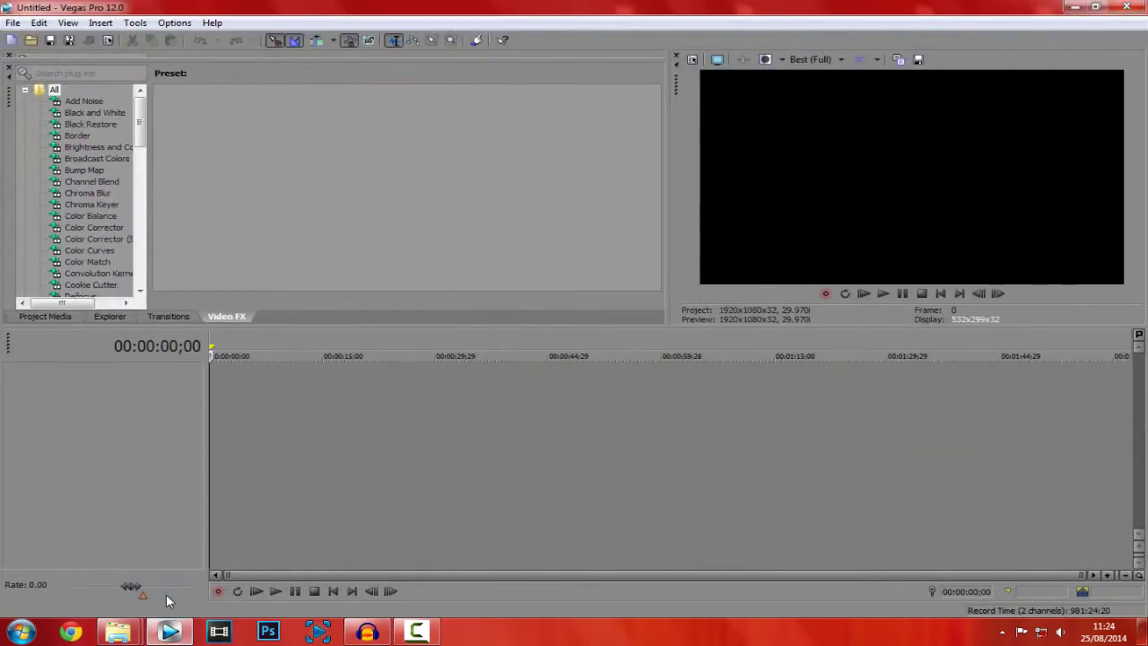
{"action": "left_click", "coordinate": [116, 633]}
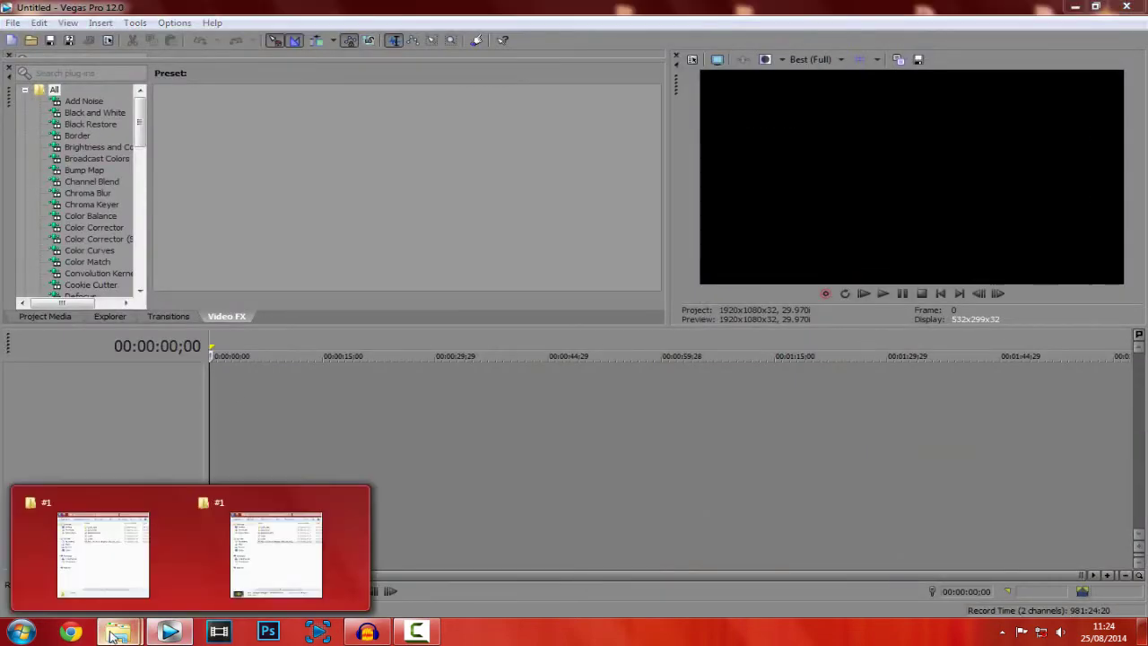
{"action": "left_click", "coordinate": [175, 504]}
{"action": "left_click", "coordinate": [137, 541]}
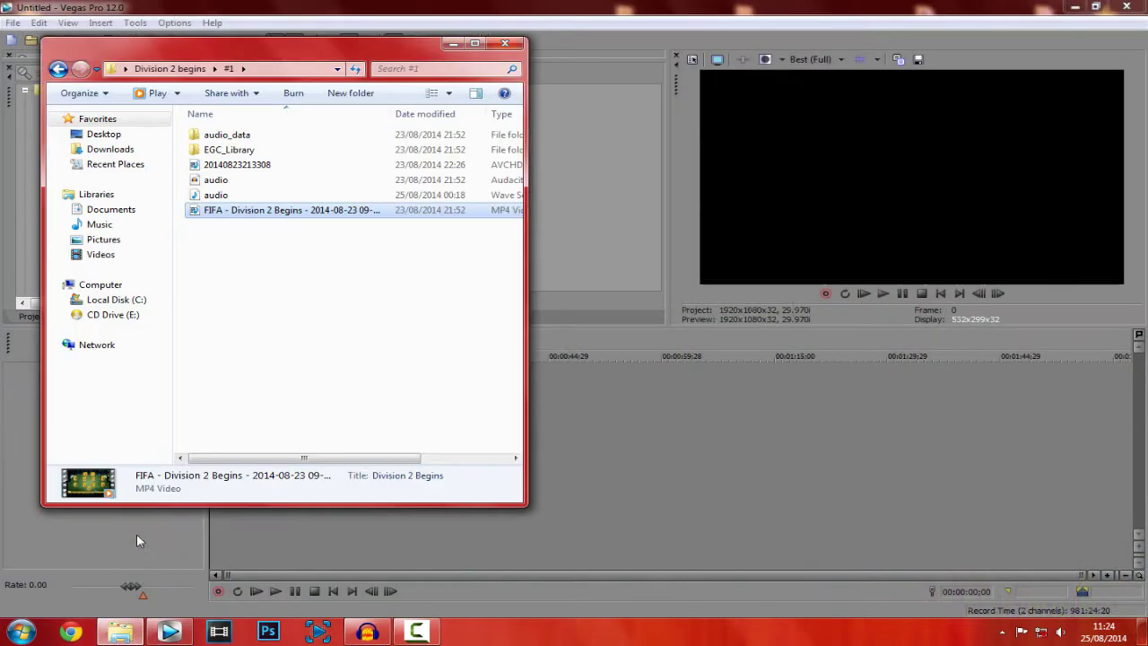
{"action": "left_click", "coordinate": [236, 167]}
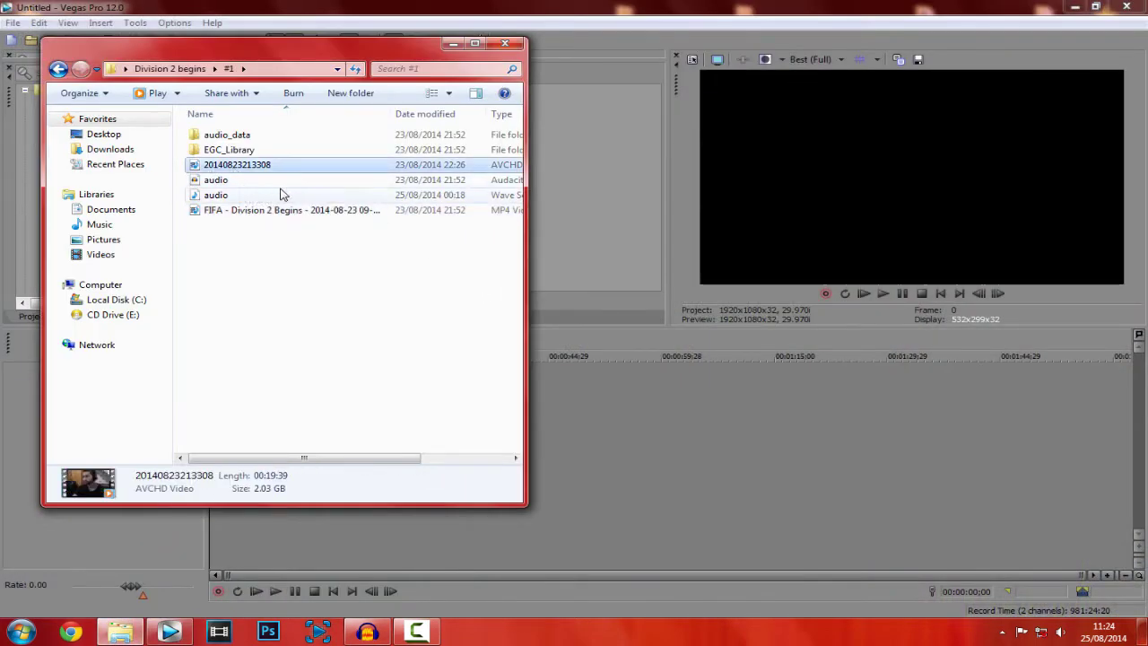
{"action": "mouse_move", "coordinate": [212, 166]}
{"action": "left_mouse_down"}
{"action": "mouse_move", "coordinate": [549, 356]}
{"action": "mouse_move", "coordinate": [549, 377]}
{"action": "left_mouse_up"}
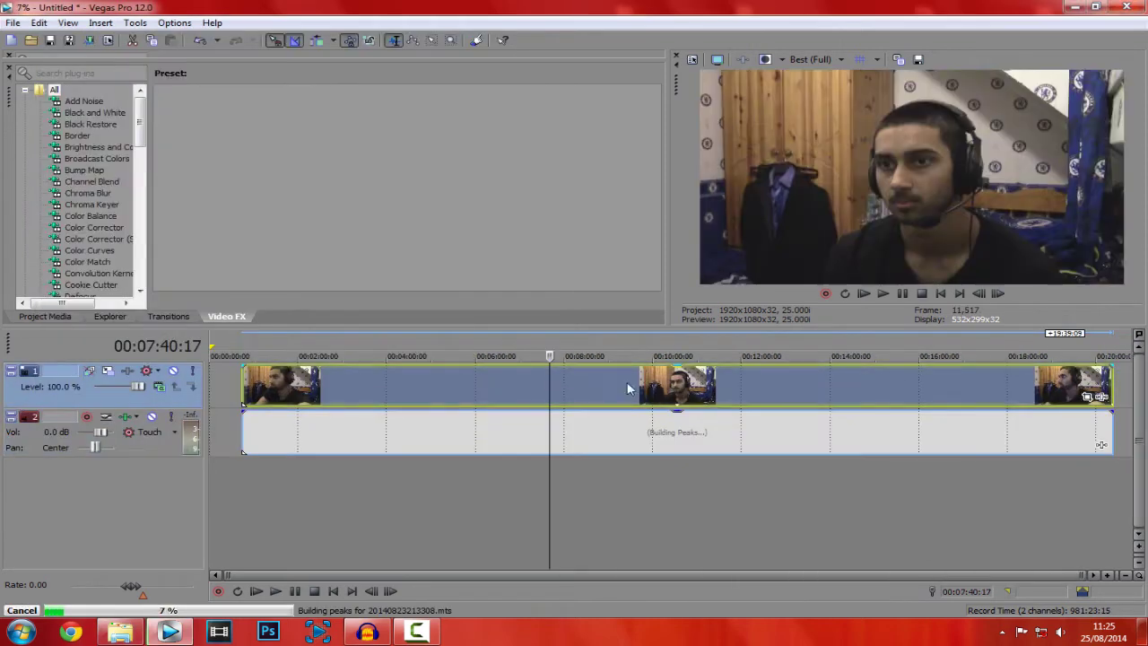
{"action": "left_click", "coordinate": [213, 442]}
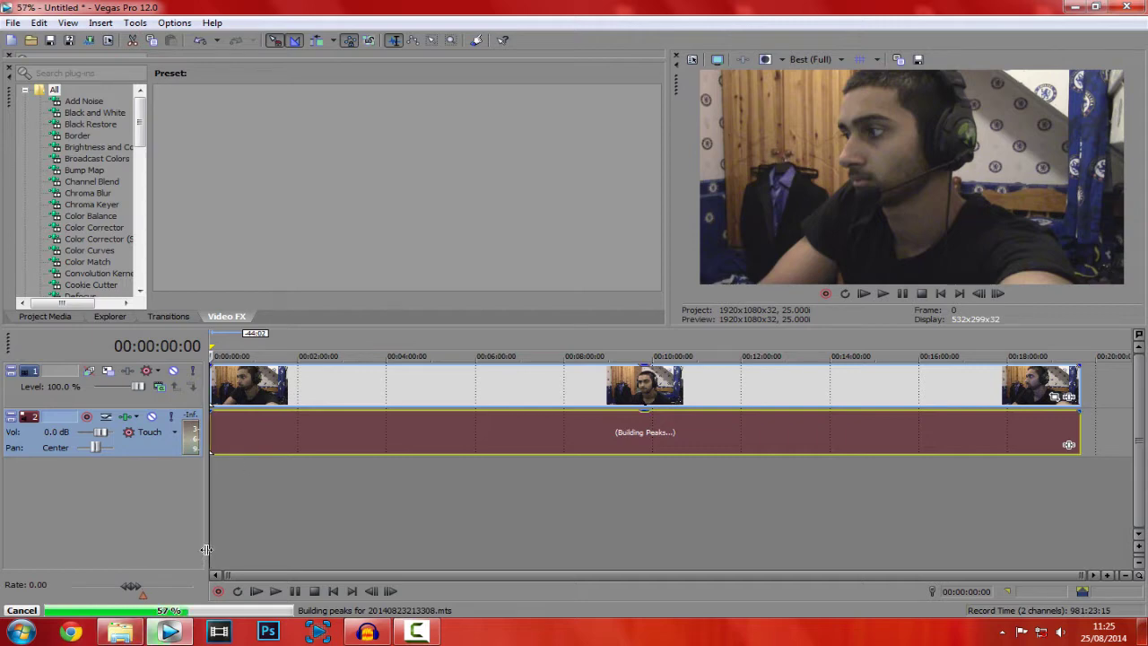
{"action": "left_click", "coordinate": [235, 398]}
{"action": "left_click", "coordinate": [212, 466]}
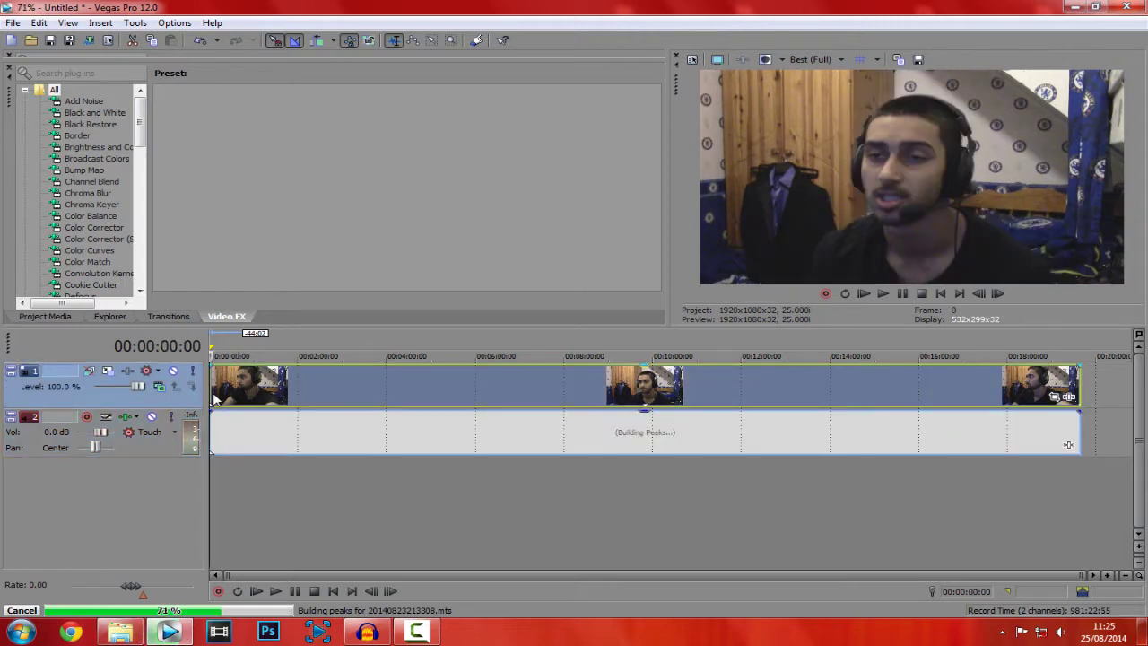
Add the FIFA game capture video to the timeline
{"action": "left_click", "coordinate": [135, 630]}
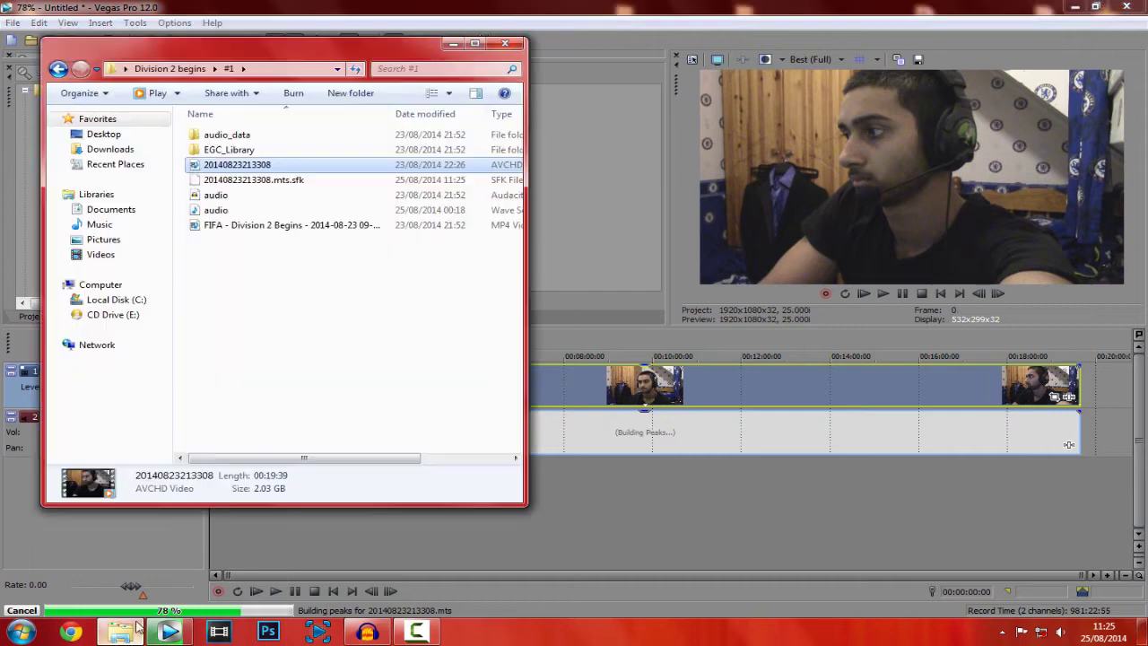
{"action": "left_click", "coordinate": [251, 226]}
{"action": "left_click_drag", "start_coordinate": [227, 233], "coordinate": [574, 474]}
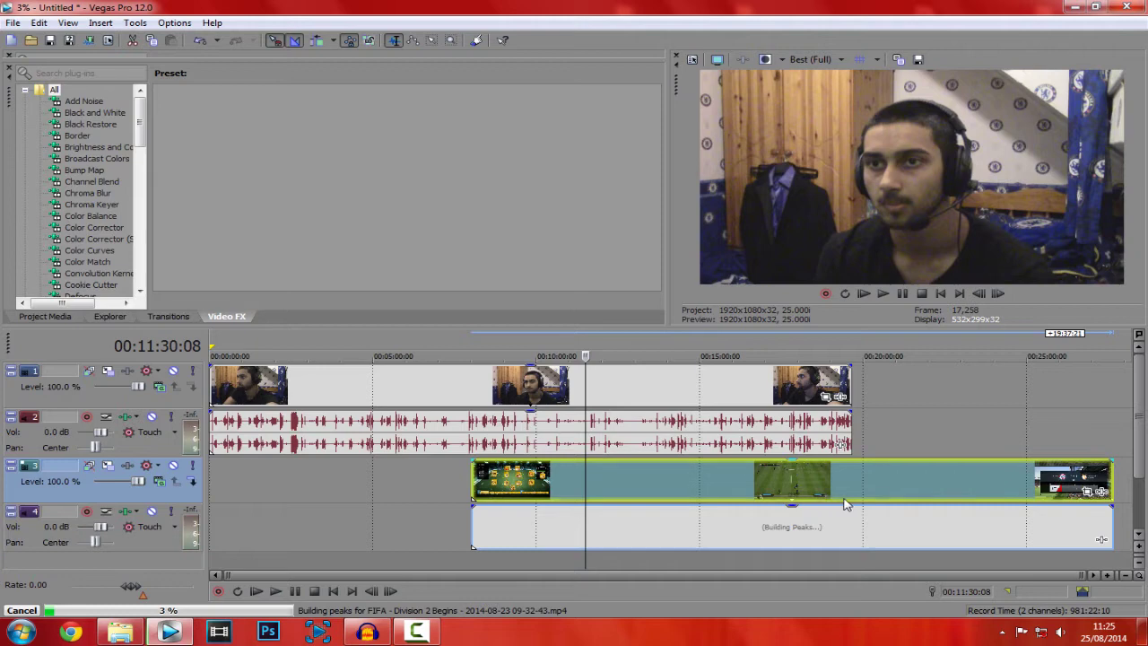
Slide the FIFA clip on tracks 3 and 4 to start at 00:00 and check where the clips end
{"action": "left_click_drag", "start_coordinate": [846, 489], "coordinate": [642, 487]}
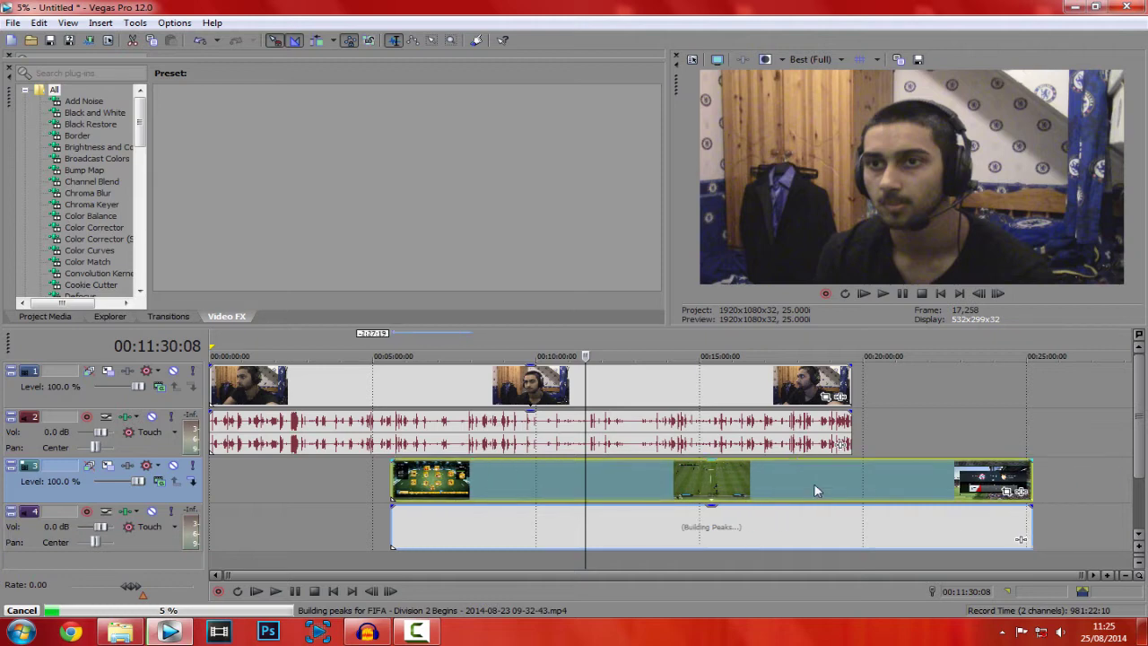
{"action": "left_click", "coordinate": [854, 430]}
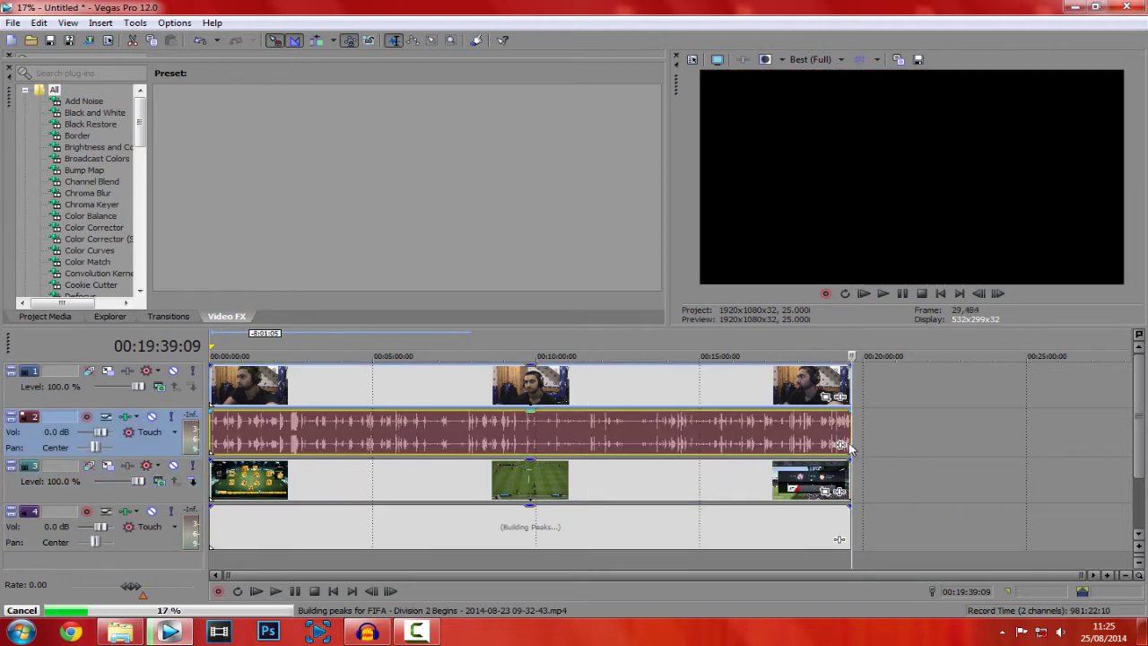
{"action": "scroll", "coordinate": [603, 496], "scroll_direction": "up", "scroll_amount": 10}
{"action": "left_click", "coordinate": [581, 493]}
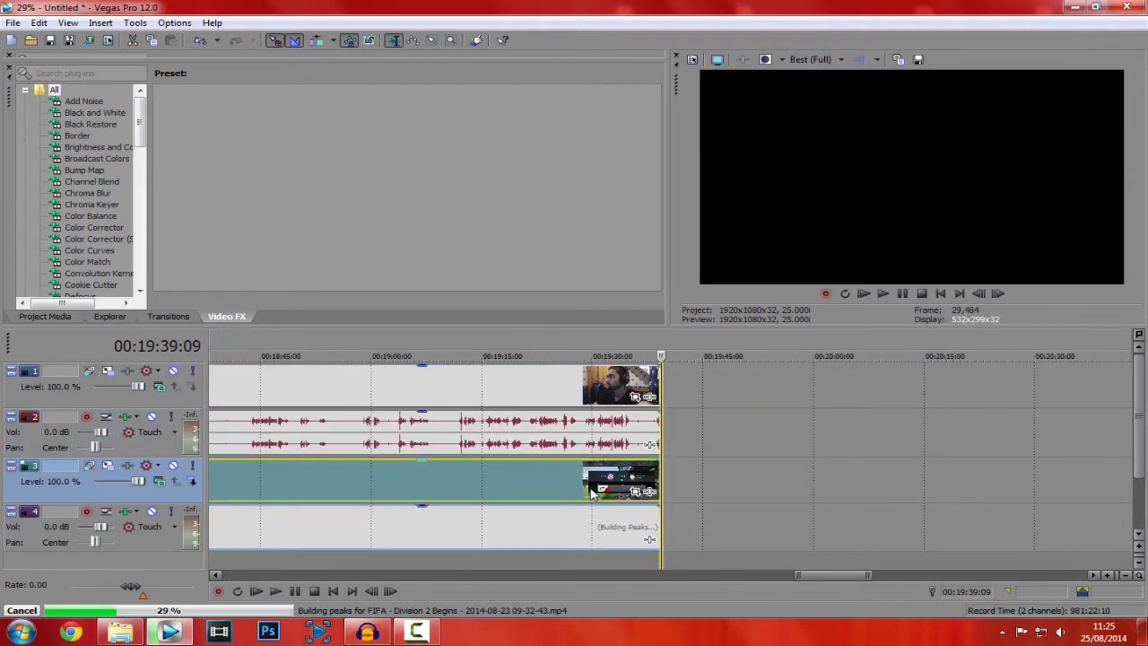
{"action": "scroll", "coordinate": [310, 467], "scroll_direction": "down", "scroll_amount": 10}
{"action": "left_click", "coordinate": [213, 474]}
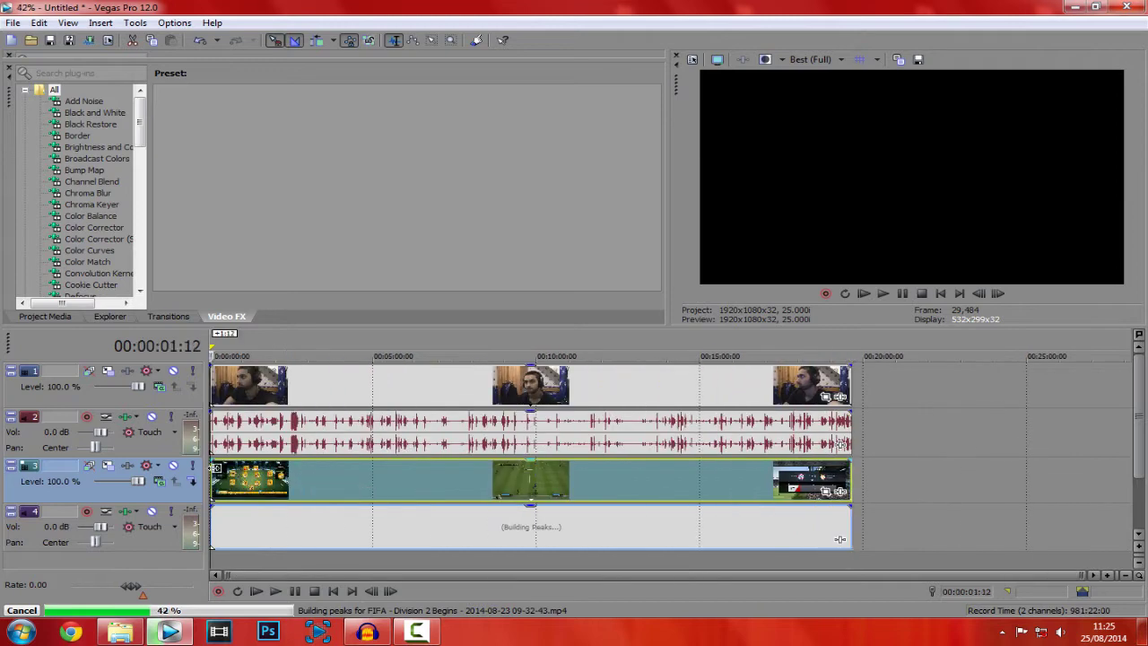
Preview the facecam and FIFA clips playing together from the start
{"action": "scroll", "coordinate": [218, 468], "scroll_direction": "up", "scroll_amount": 5}
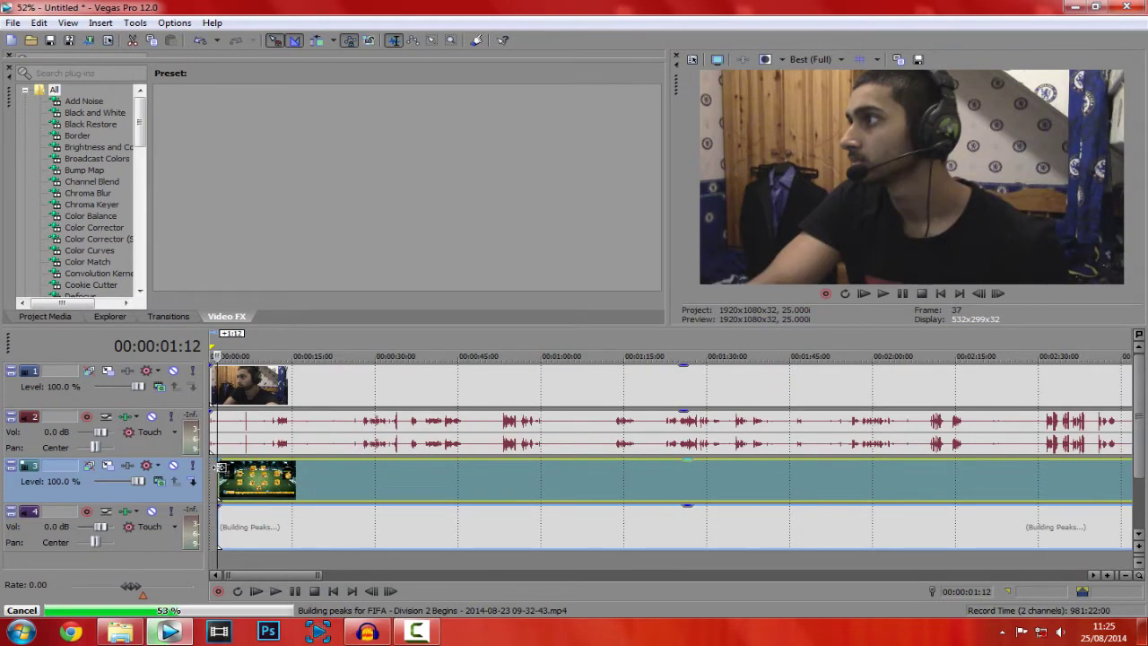
{"action": "left_click", "coordinate": [216, 392]}
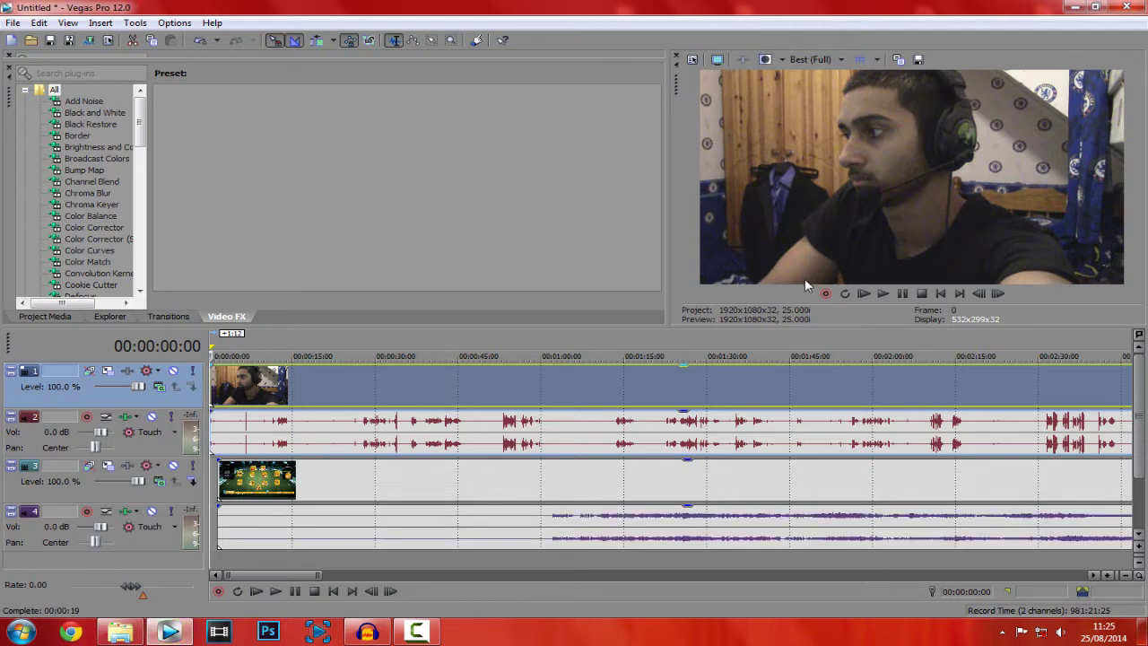
{"action": "left_click", "coordinate": [905, 293]}
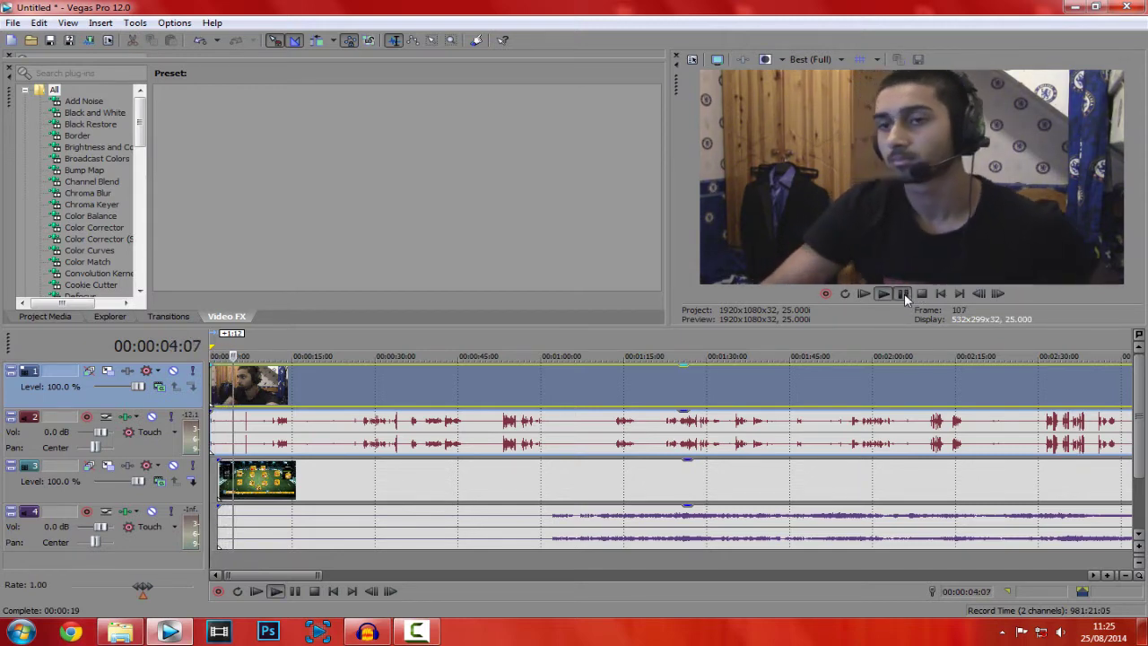
{"action": "left_click", "coordinate": [904, 294]}
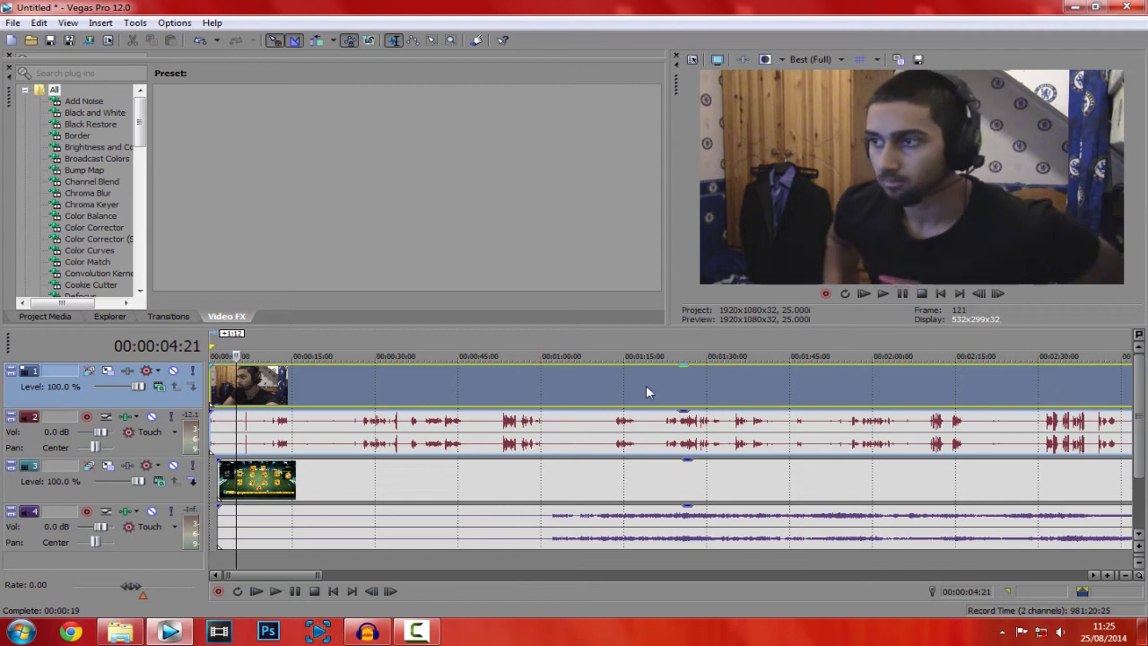
Insert a new empty audio track below the facecam audio
{"action": "right_click", "coordinate": [163, 563]}
{"action": "left_click", "coordinate": [201, 517]}
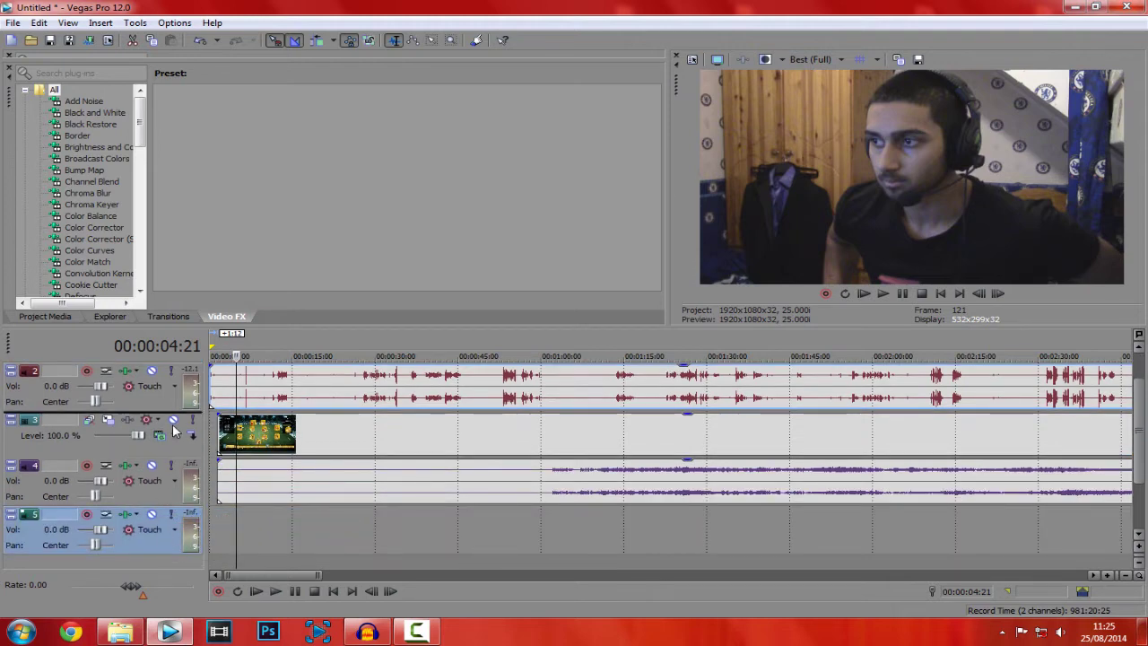
{"action": "key", "text": "ctrl+q"}
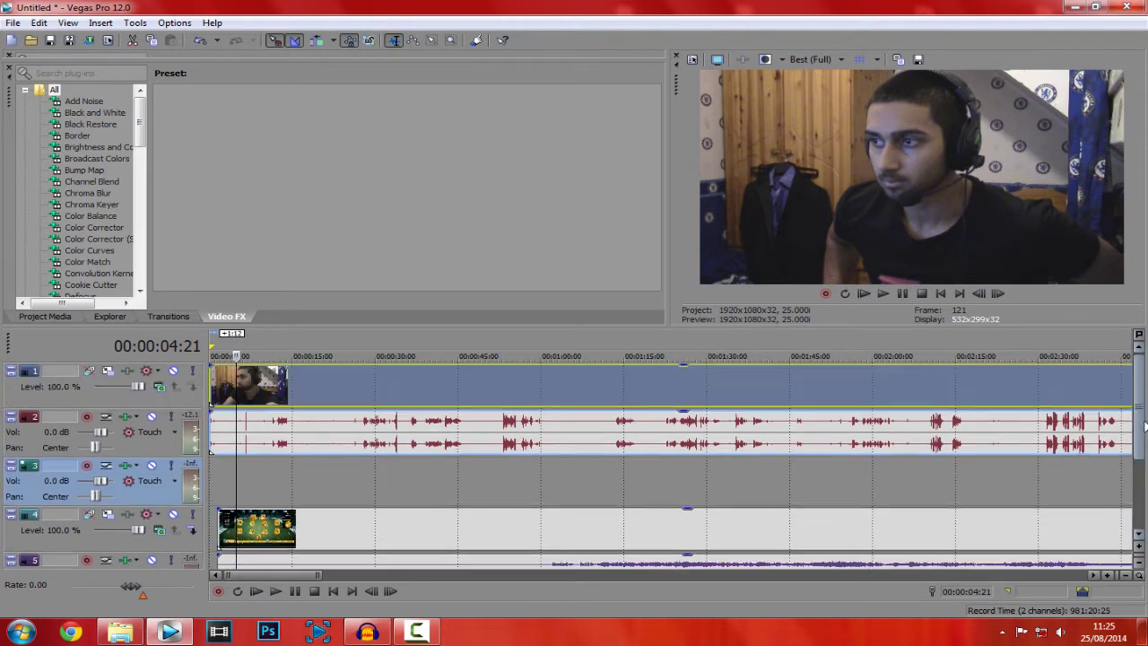
{"action": "scroll", "coordinate": [1126, 447], "scroll_direction": "up", "scroll_amount": 1}
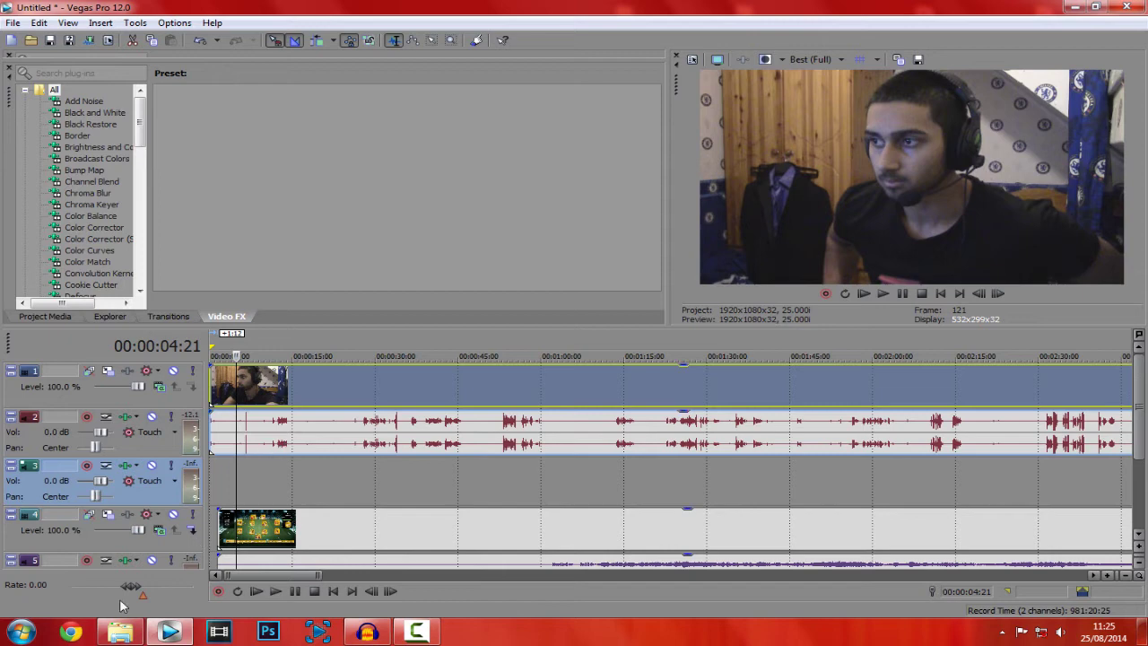
Drop the audio.wav mic recording from the #1 folder onto the new track 3
{"action": "left_click", "coordinate": [120, 632]}
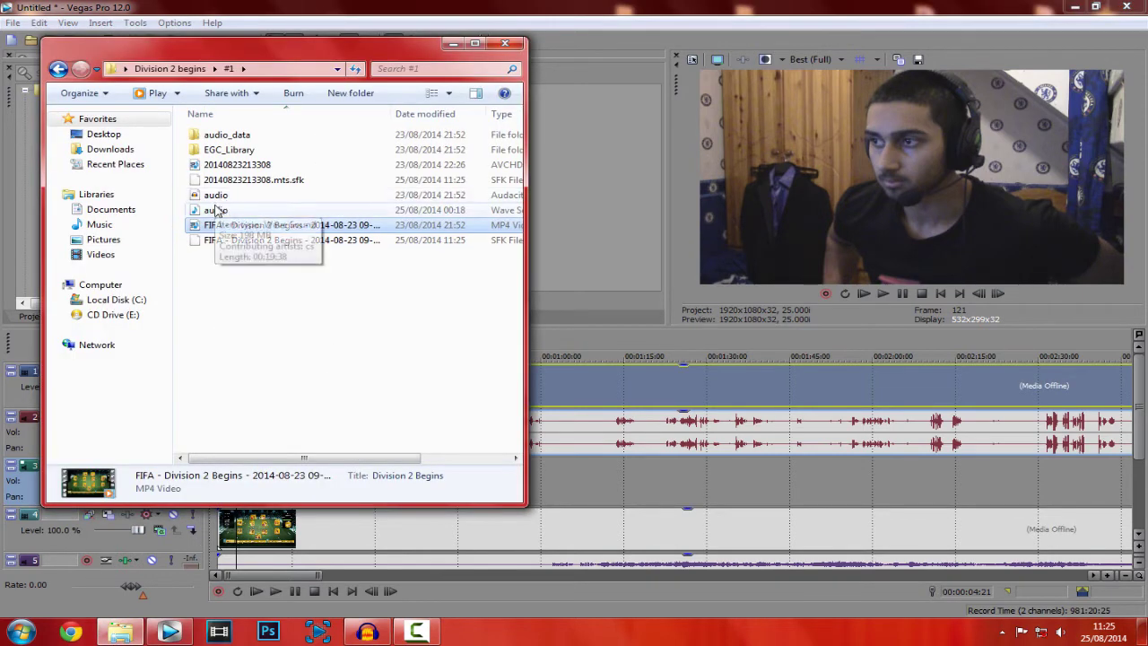
{"action": "left_click_drag", "start_coordinate": [216, 210], "coordinate": [166, 629]}
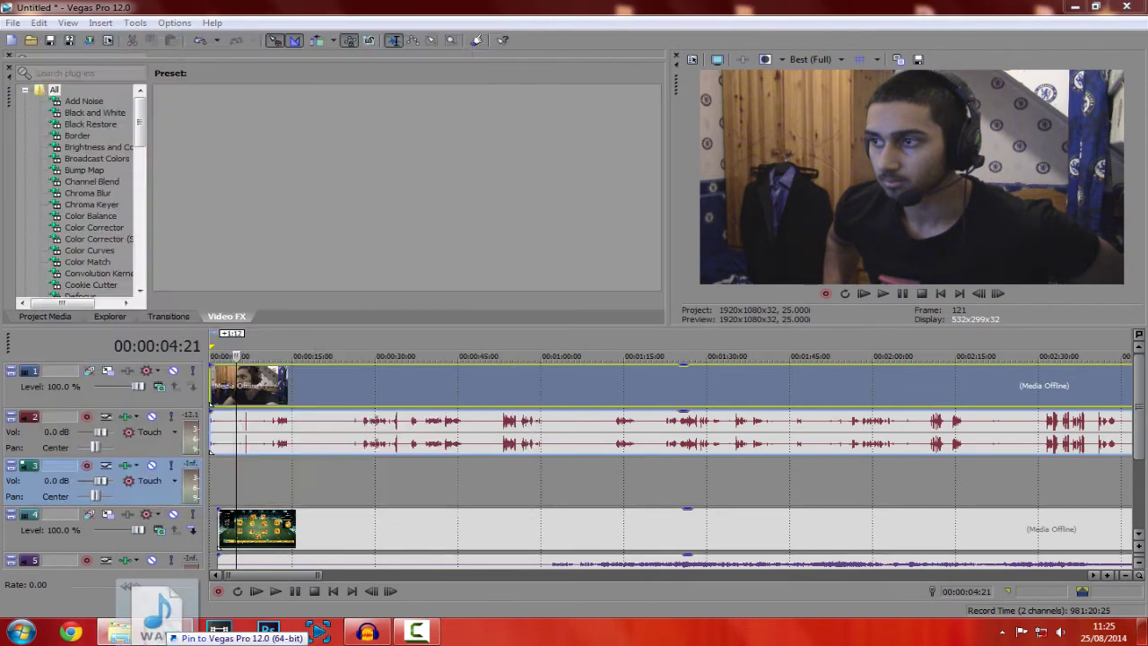
{"action": "left_click_drag", "start_coordinate": [166, 630], "coordinate": [232, 469]}
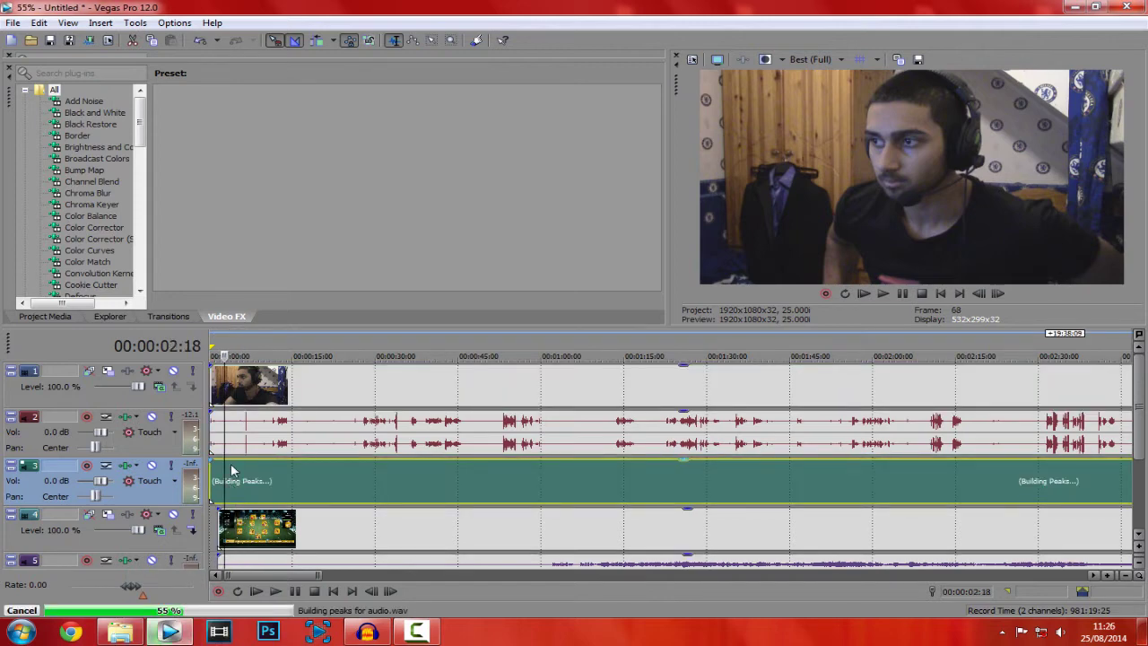
{"action": "left_click", "coordinate": [249, 383]}
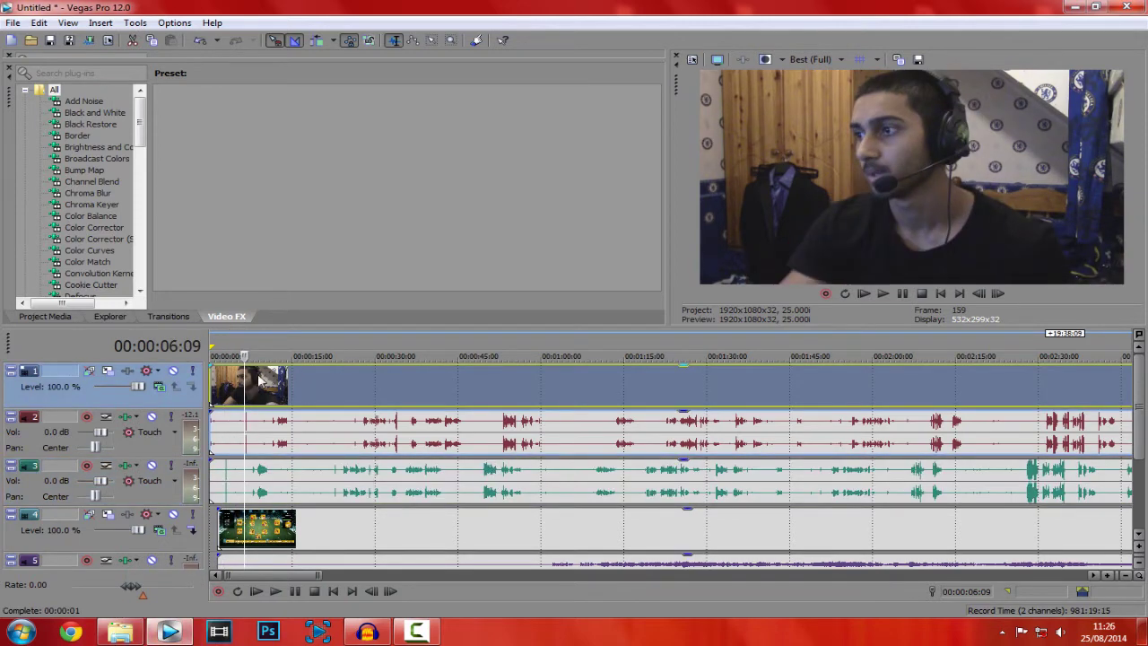
Zoom in around 11 seconds to find the matching spike in the facecam and mic audio
{"action": "left_click", "coordinate": [275, 386]}
{"action": "scroll", "coordinate": [303, 412], "scroll_direction": "up", "scroll_amount": 2}
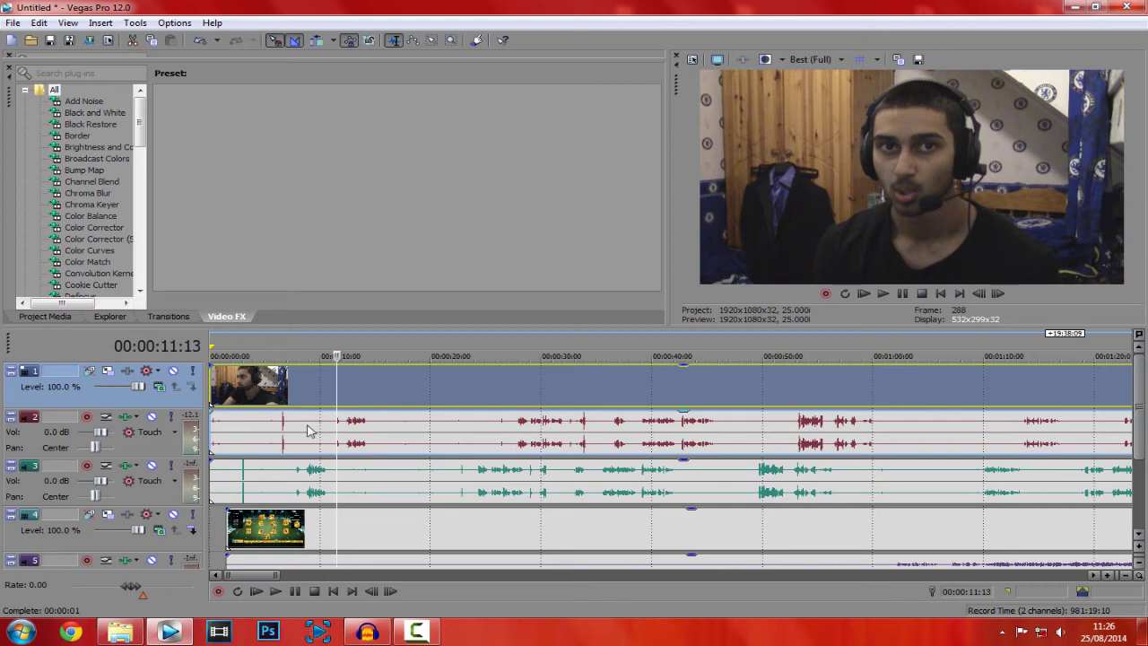
{"action": "left_click", "coordinate": [497, 437]}
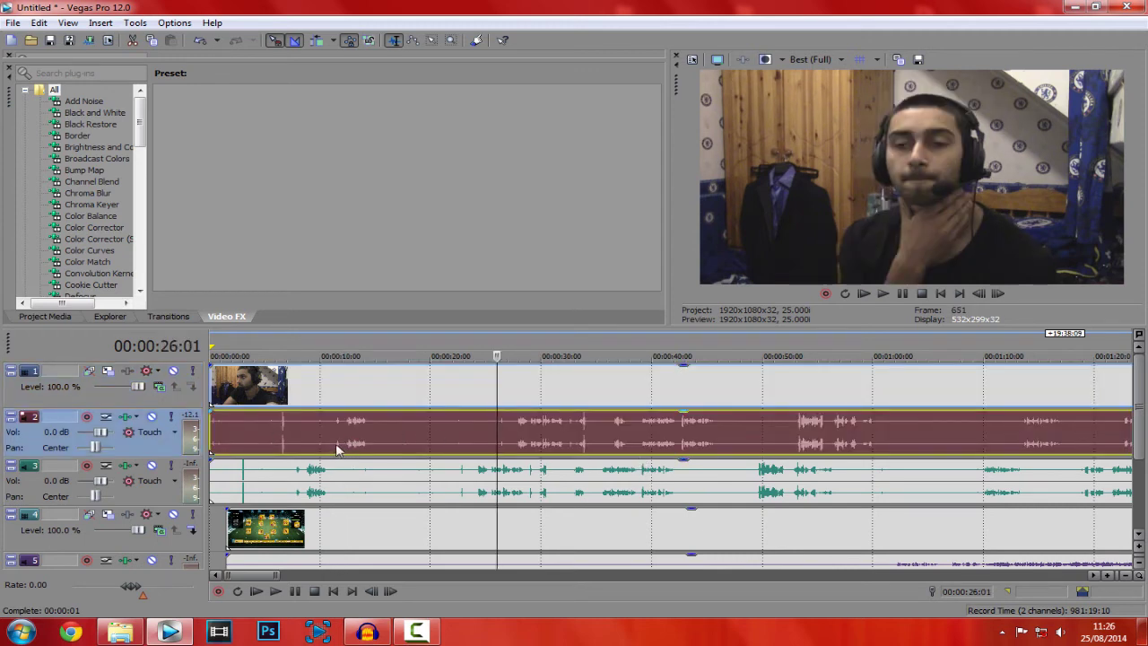
{"action": "left_click", "coordinate": [337, 449]}
{"action": "scroll", "coordinate": [359, 462], "scroll_direction": "up", "scroll_amount": 3}
{"action": "left_click", "coordinate": [520, 475]}
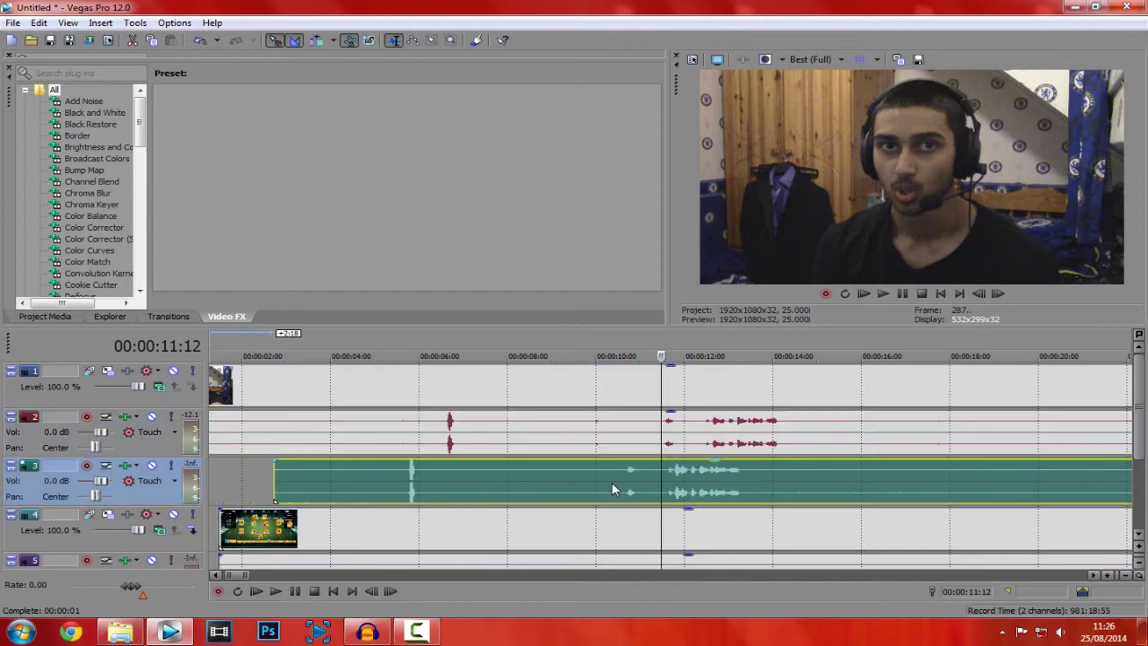
{"action": "scroll", "coordinate": [628, 480], "scroll_direction": "up", "scroll_amount": 1}
{"action": "scroll", "coordinate": [664, 478], "scroll_direction": "up", "scroll_amount": 3}
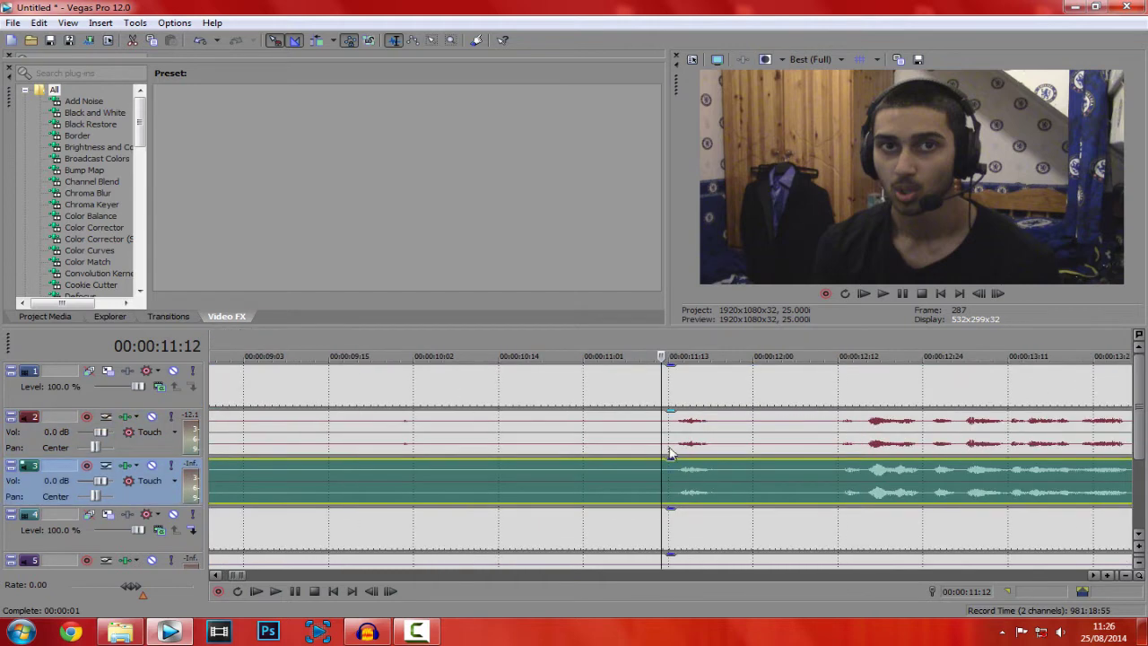
Line up the track 3 mic audio spike with the facecam audio spike near 12 seconds
{"action": "left_click", "coordinate": [671, 448]}
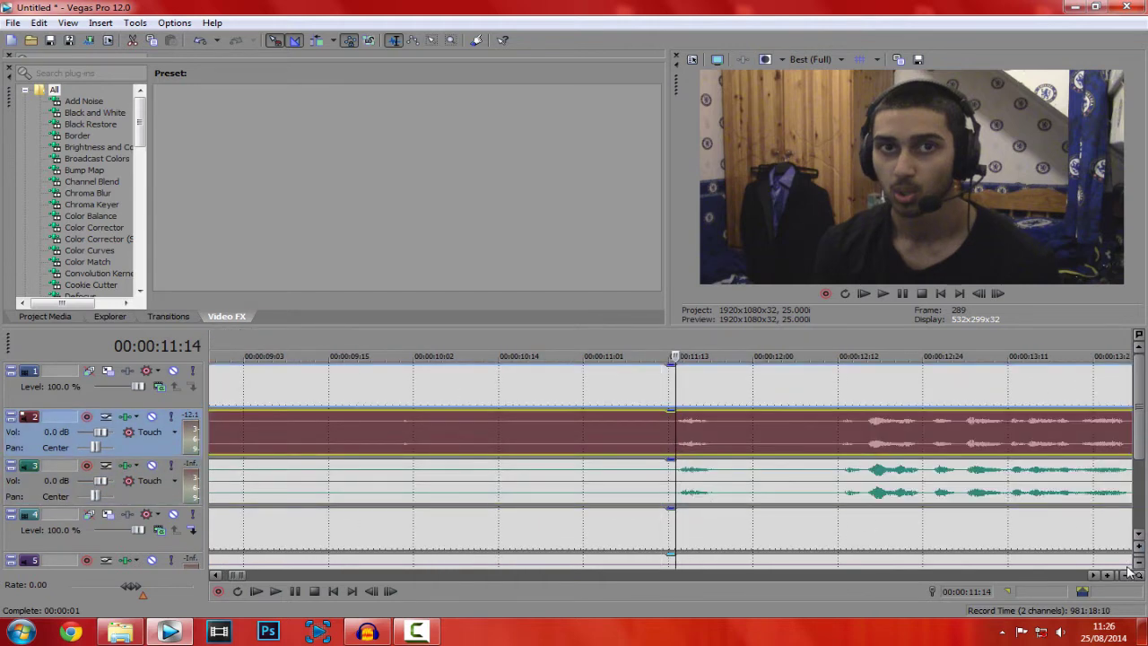
{"action": "left_click_drag", "start_coordinate": [1129, 572], "coordinate": [1121, 576]}
{"action": "scroll", "coordinate": [704, 502], "scroll_direction": "up", "scroll_amount": 3}
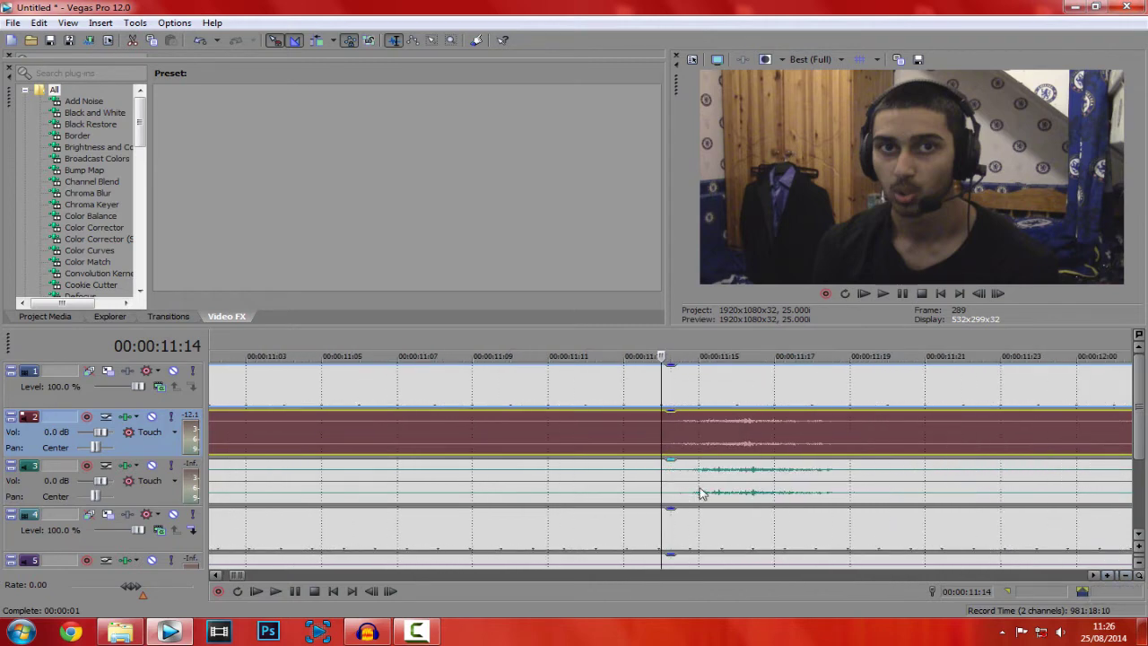
{"action": "left_click", "coordinate": [775, 492]}
{"action": "scroll", "coordinate": [778, 495], "scroll_direction": "down", "scroll_amount": 3}
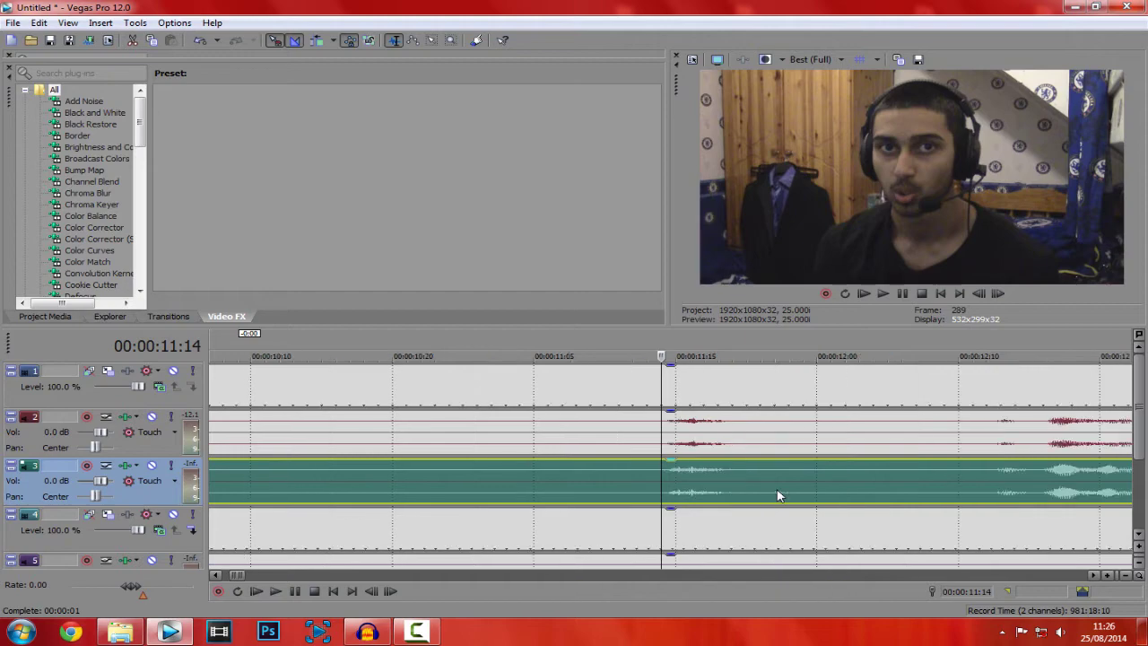
{"action": "scroll", "coordinate": [771, 495], "scroll_direction": "down", "scroll_amount": 2}
{"action": "left_click", "coordinate": [752, 493]}
{"action": "scroll", "coordinate": [752, 493], "scroll_direction": "down", "scroll_amount": 1}
{"action": "scroll", "coordinate": [752, 493], "scroll_direction": "down", "scroll_amount": 1}
{"action": "scroll", "coordinate": [752, 493], "scroll_direction": "down", "scroll_amount": 2}
{"action": "scroll", "coordinate": [752, 492], "scroll_direction": "down", "scroll_amount": 2}
{"action": "scroll", "coordinate": [752, 493], "scroll_direction": "down", "scroll_amount": 1}
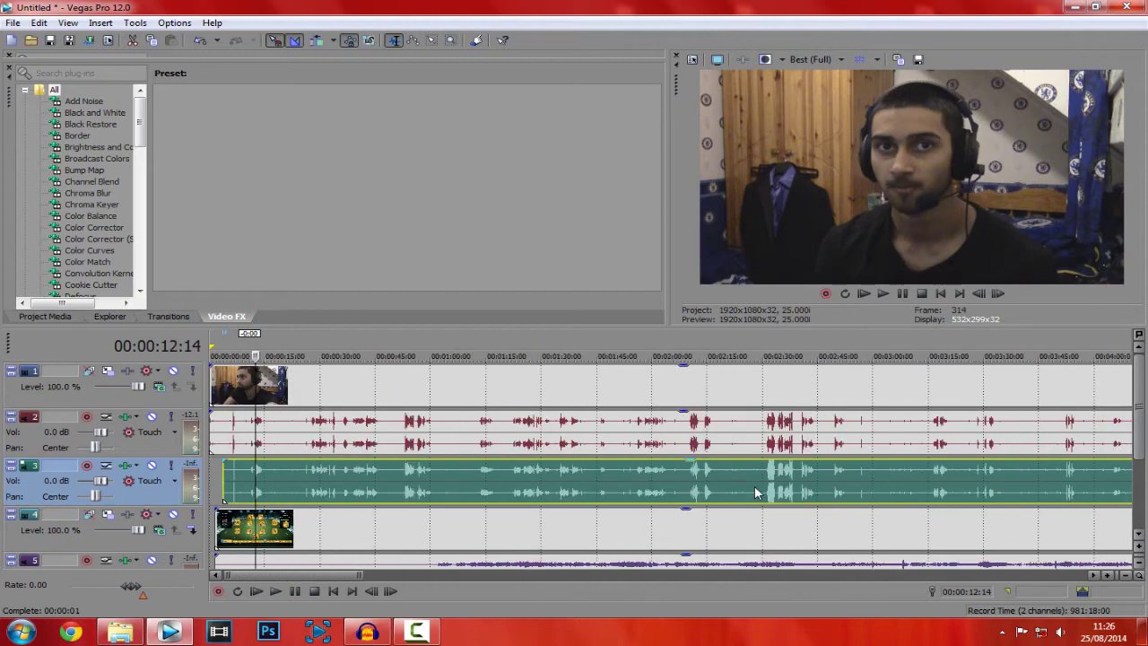
{"action": "scroll", "coordinate": [751, 493], "scroll_direction": "down", "scroll_amount": 2}
{"action": "scroll", "coordinate": [752, 492], "scroll_direction": "down", "scroll_amount": 1}
{"action": "scroll", "coordinate": [435, 516], "scroll_direction": "up", "scroll_amount": 5}
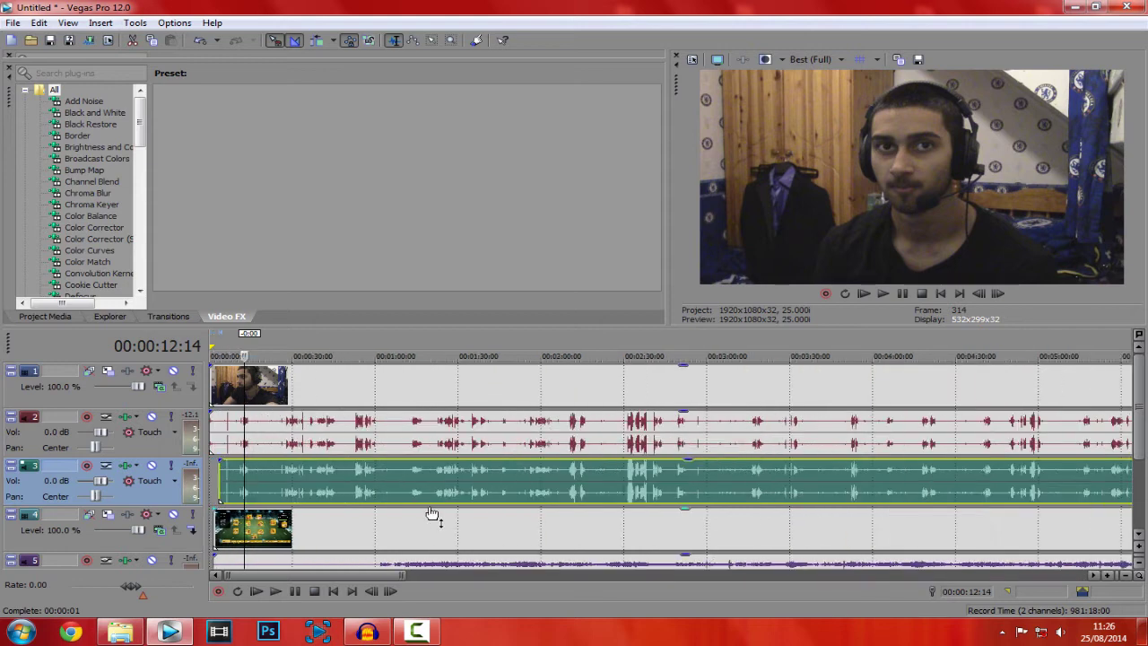
{"action": "scroll", "coordinate": [385, 498], "scroll_direction": "up", "scroll_amount": 3}
{"action": "left_click", "coordinate": [320, 484]}
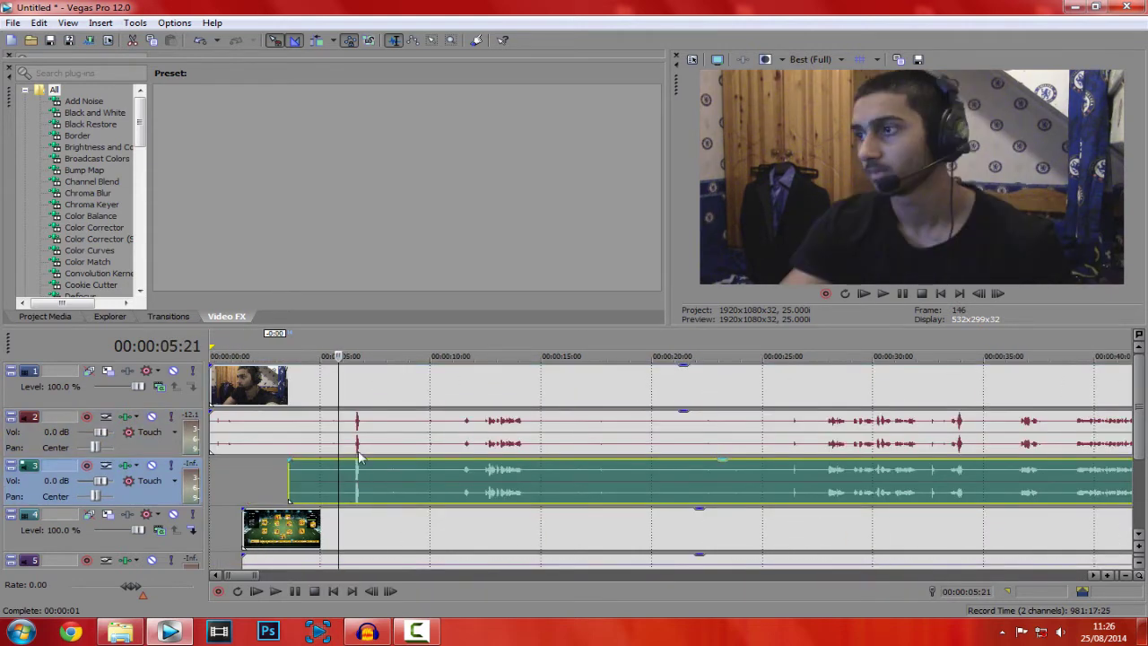
Delete the facecam's original audio event on track 2, then delete the emptied track
{"action": "left_click", "coordinate": [359, 444]}
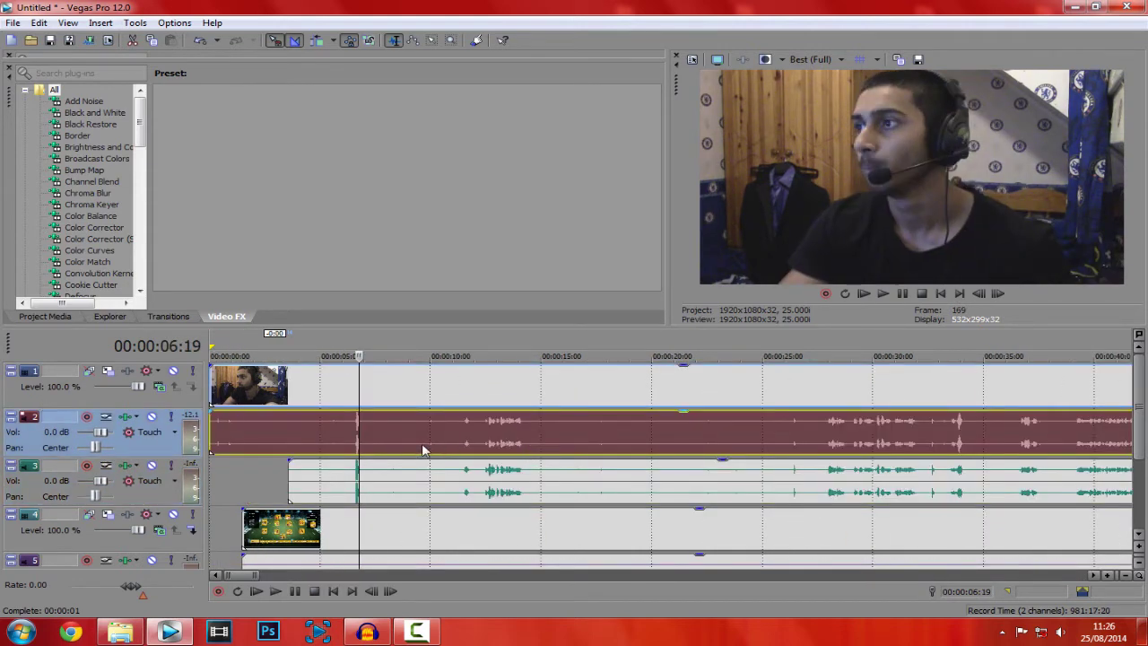
{"action": "left_click", "coordinate": [318, 441]}
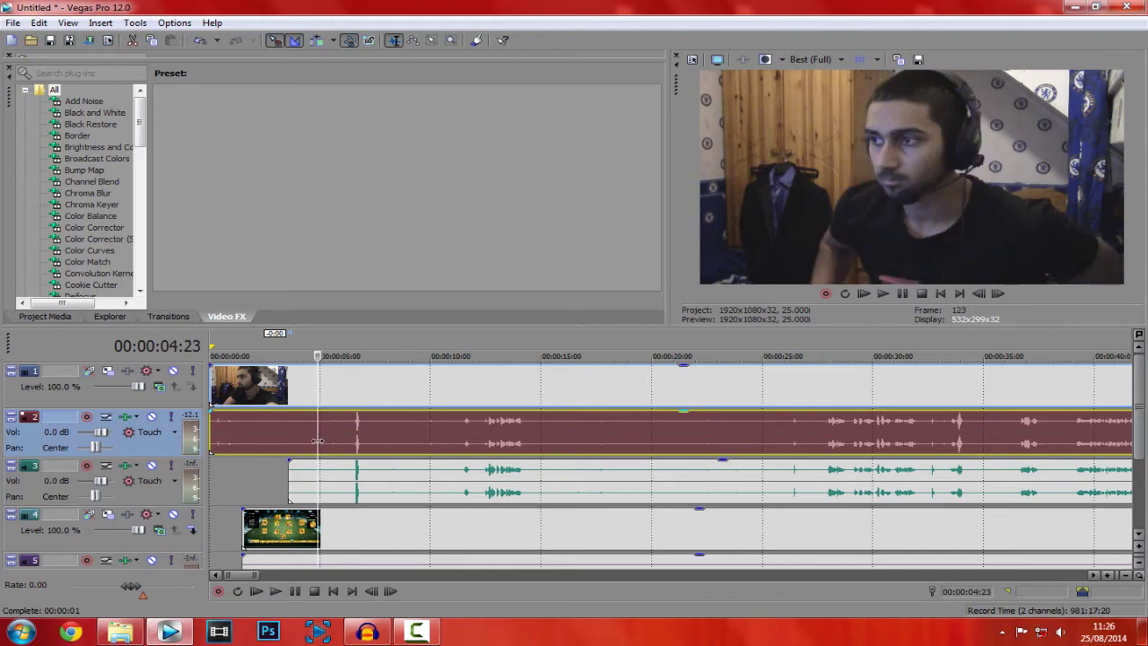
{"action": "key", "text": "Delete"}
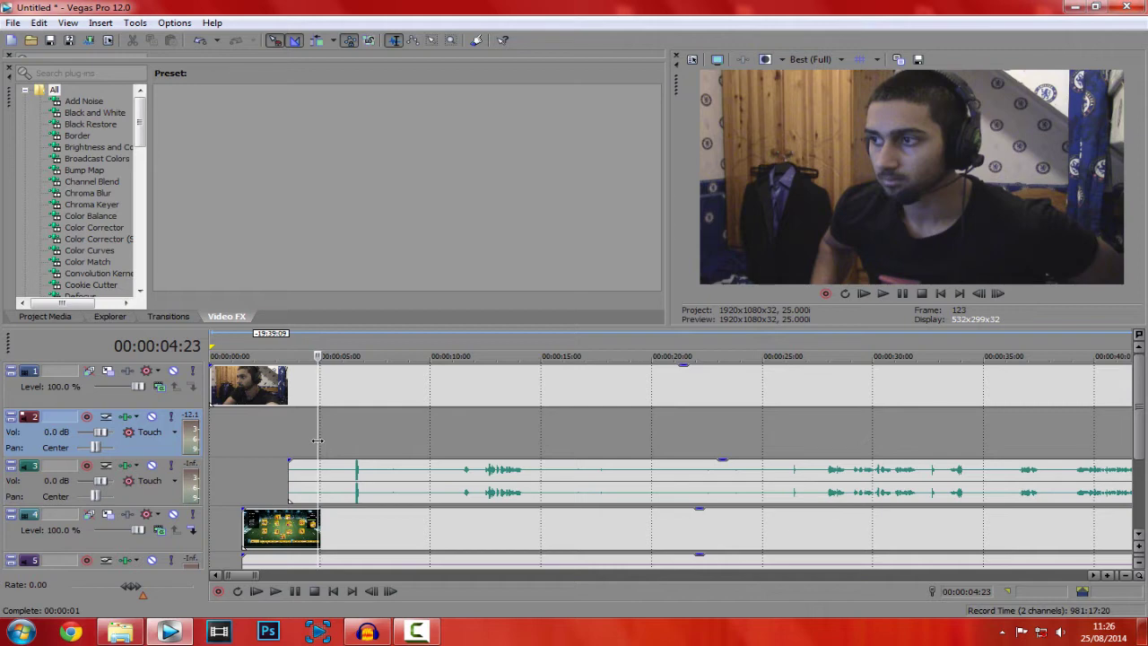
{"action": "right_click", "coordinate": [162, 454]}
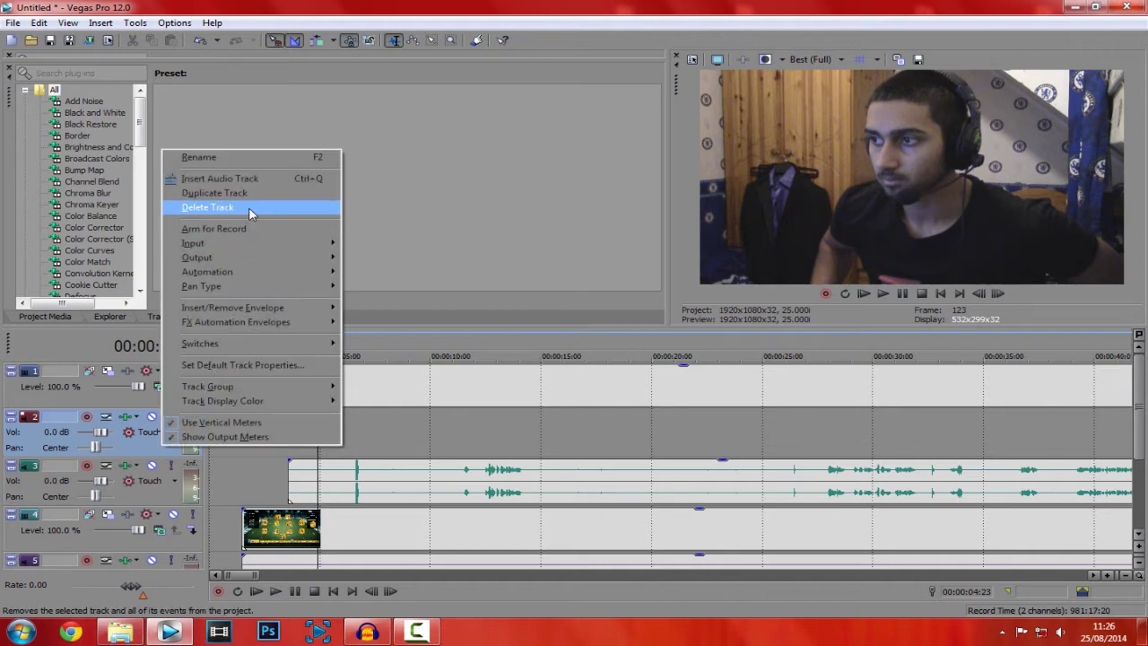
{"action": "left_click", "coordinate": [260, 207]}
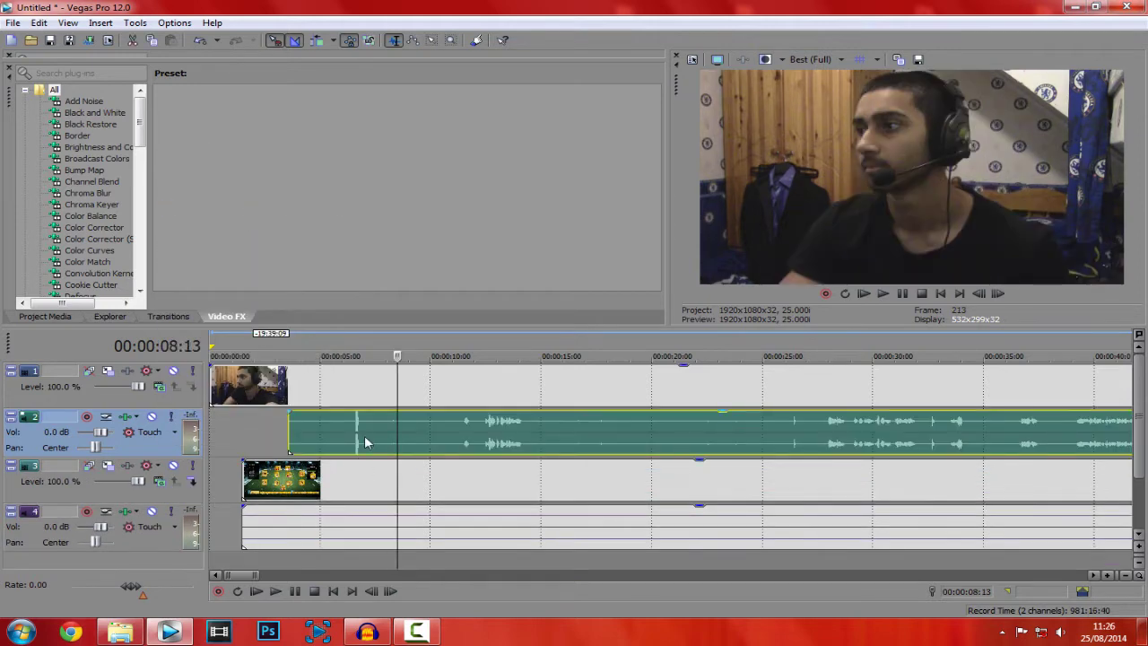
{"action": "left_click", "coordinate": [365, 437]}
Select the facecam video, mic audio, game video and game audio events together
{"action": "left_click", "coordinate": [350, 401]}
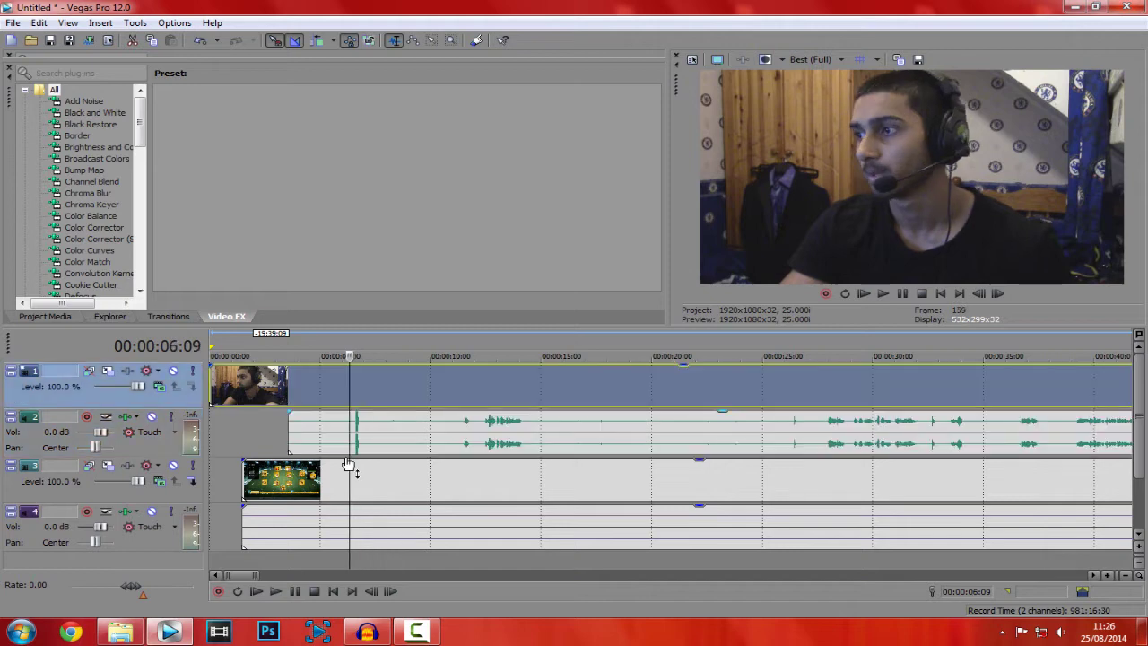
{"action": "left_click", "coordinate": [347, 482]}
{"action": "scroll", "coordinate": [346, 480], "scroll_direction": "down", "scroll_amount": 5}
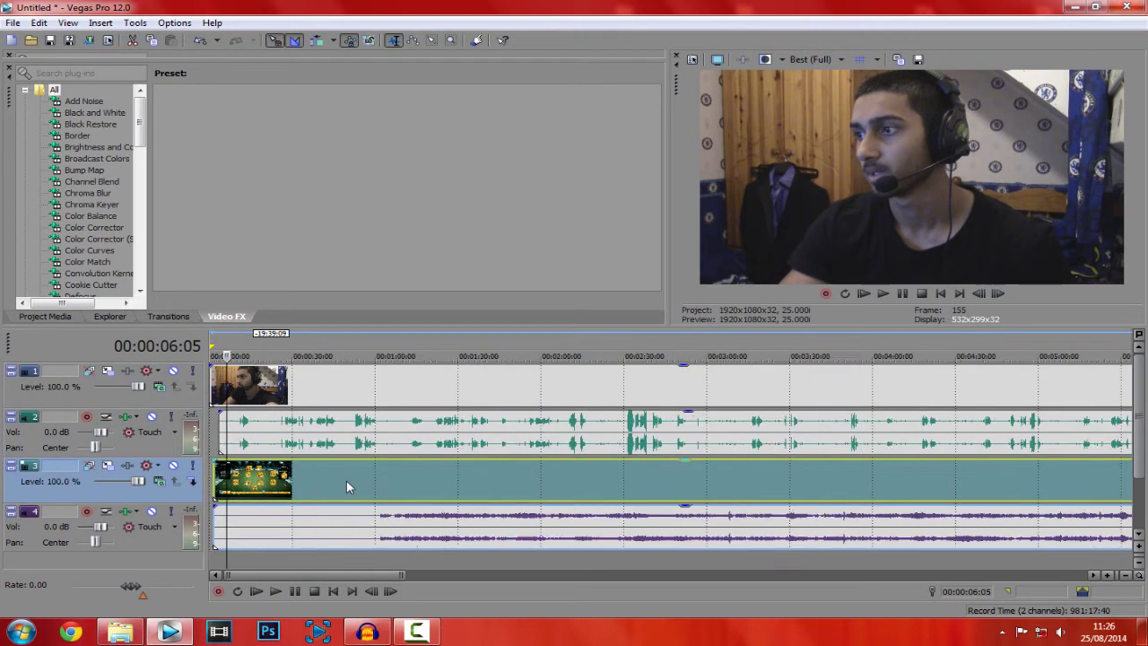
{"action": "scroll", "coordinate": [359, 489], "scroll_direction": "down", "scroll_amount": 5}
{"action": "scroll", "coordinate": [395, 507], "scroll_direction": "up", "scroll_amount": 5}
{"action": "scroll", "coordinate": [415, 556], "scroll_direction": "up", "scroll_amount": 2}
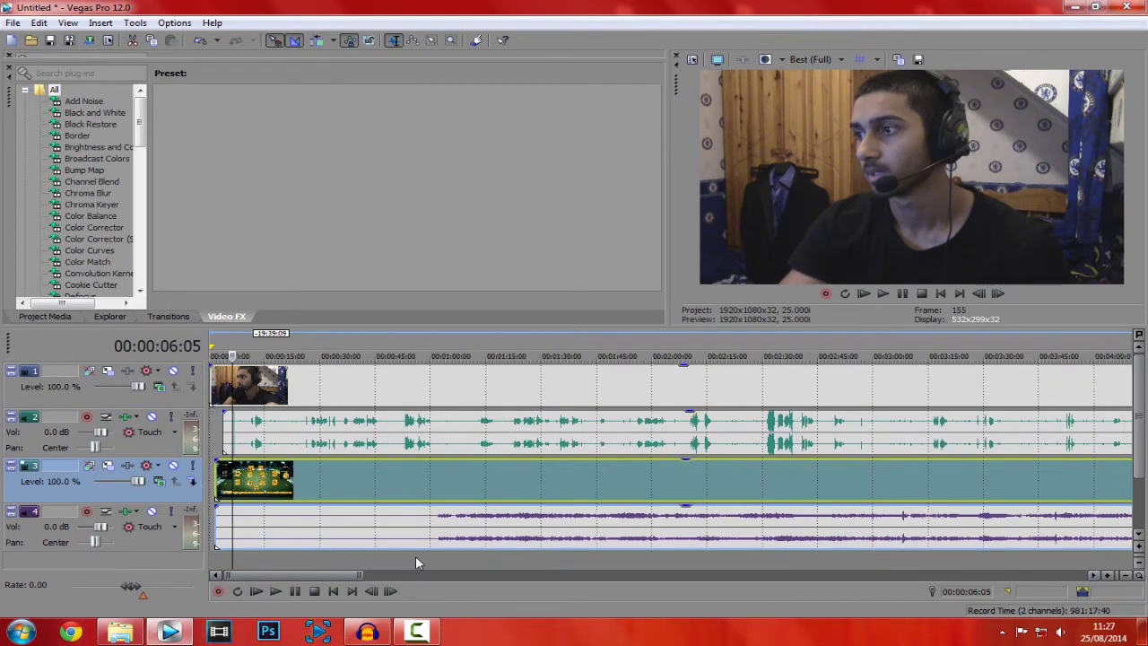
{"action": "scroll", "coordinate": [284, 538], "scroll_direction": "up", "scroll_amount": 2}
{"action": "left_click", "coordinate": [285, 536]}
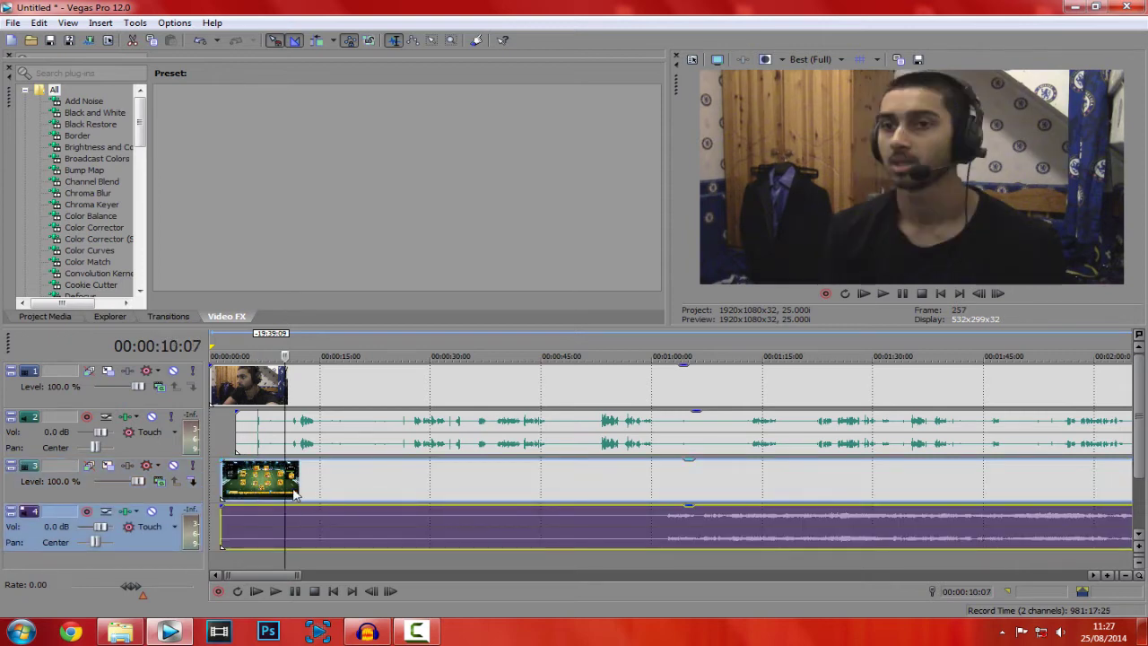
{"action": "left_click_drag", "start_coordinate": [296, 489], "coordinate": [290, 390]}
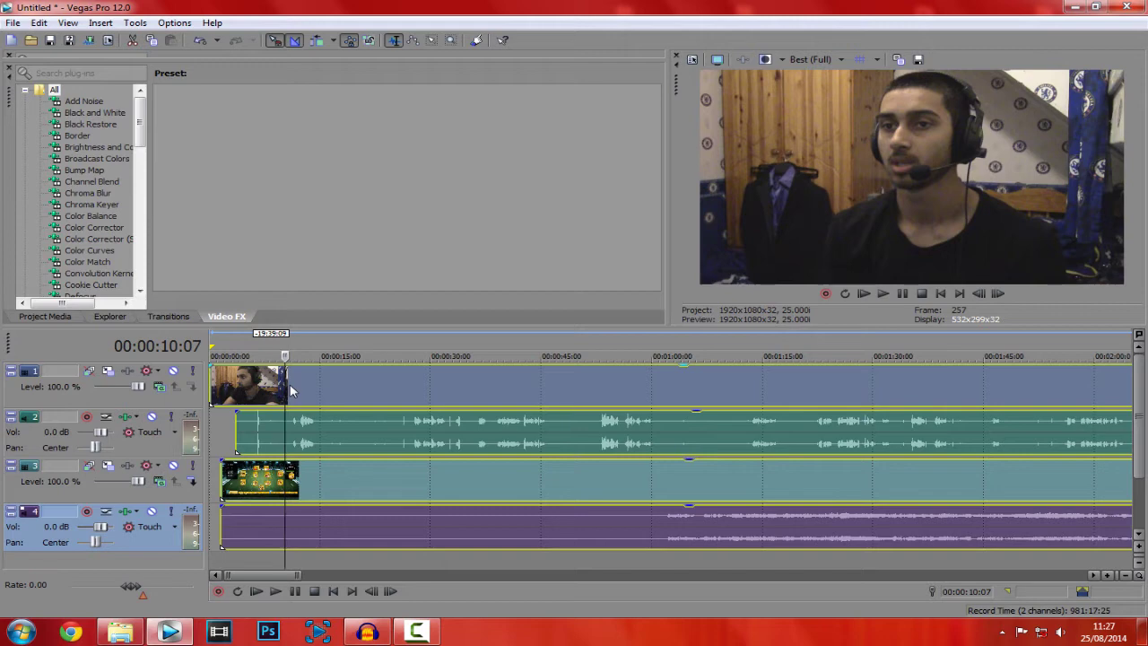
Group the selected events as a new group and drag the group along the timeline
{"action": "right_click", "coordinate": [290, 390]}
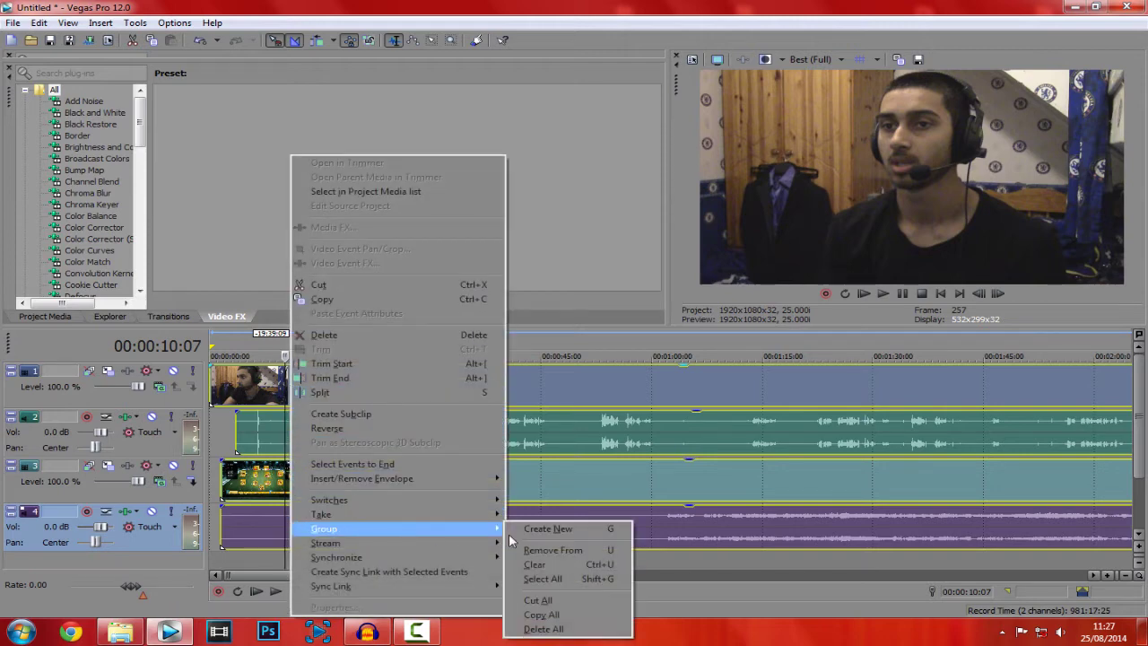
{"action": "left_click", "coordinate": [548, 528]}
{"action": "left_click", "coordinate": [231, 400]}
{"action": "mouse_move", "coordinate": [251, 386]}
{"action": "left_mouse_down"}
{"action": "mouse_move", "coordinate": [207, 388]}
{"action": "mouse_move", "coordinate": [295, 396]}
{"action": "left_mouse_up"}
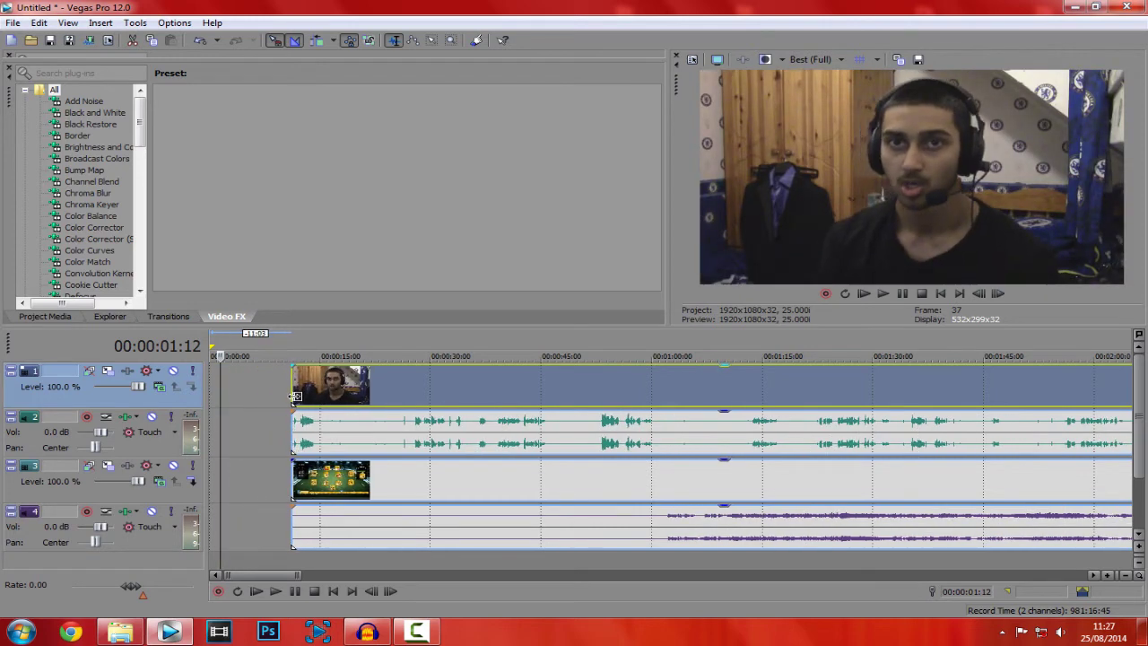
Briefly play the grouped clips, then set the playhead at the block's start near ten seconds
{"action": "left_click", "coordinate": [883, 294]}
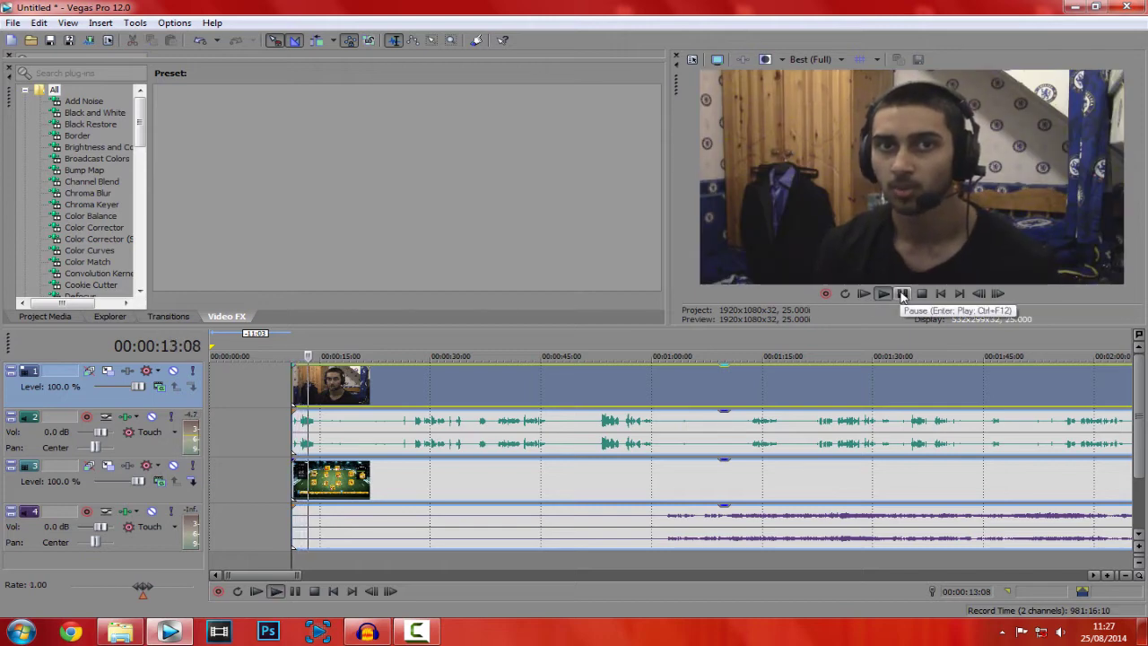
{"action": "left_click", "coordinate": [902, 294]}
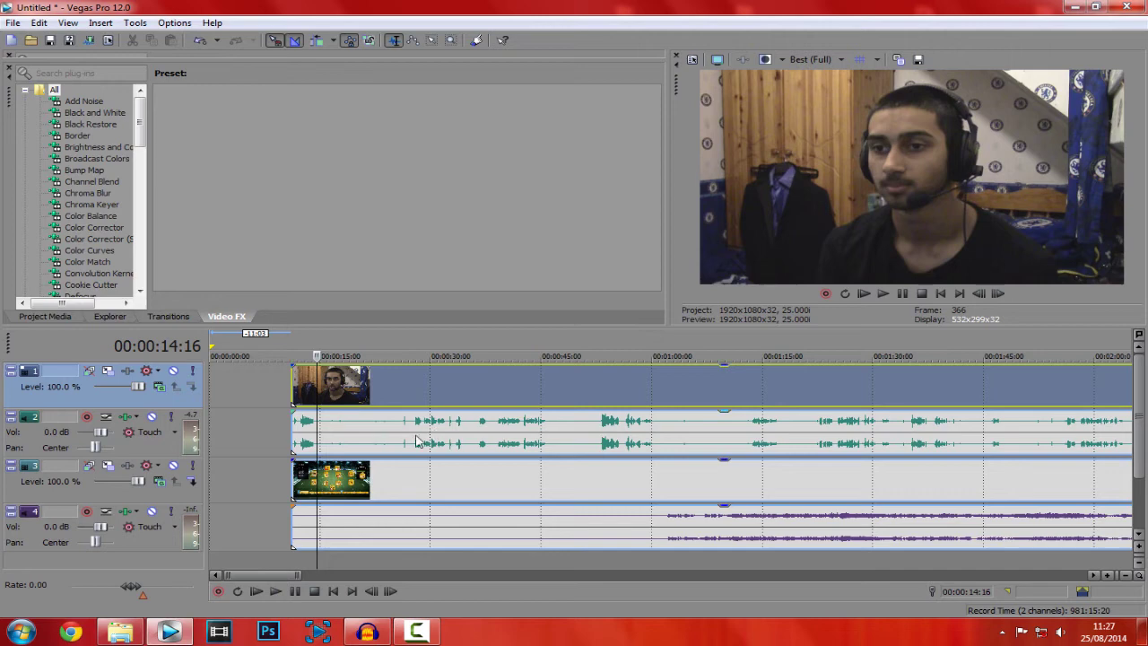
{"action": "left_click", "coordinate": [304, 435]}
{"action": "scroll", "coordinate": [305, 435], "scroll_direction": "up", "scroll_amount": 2}
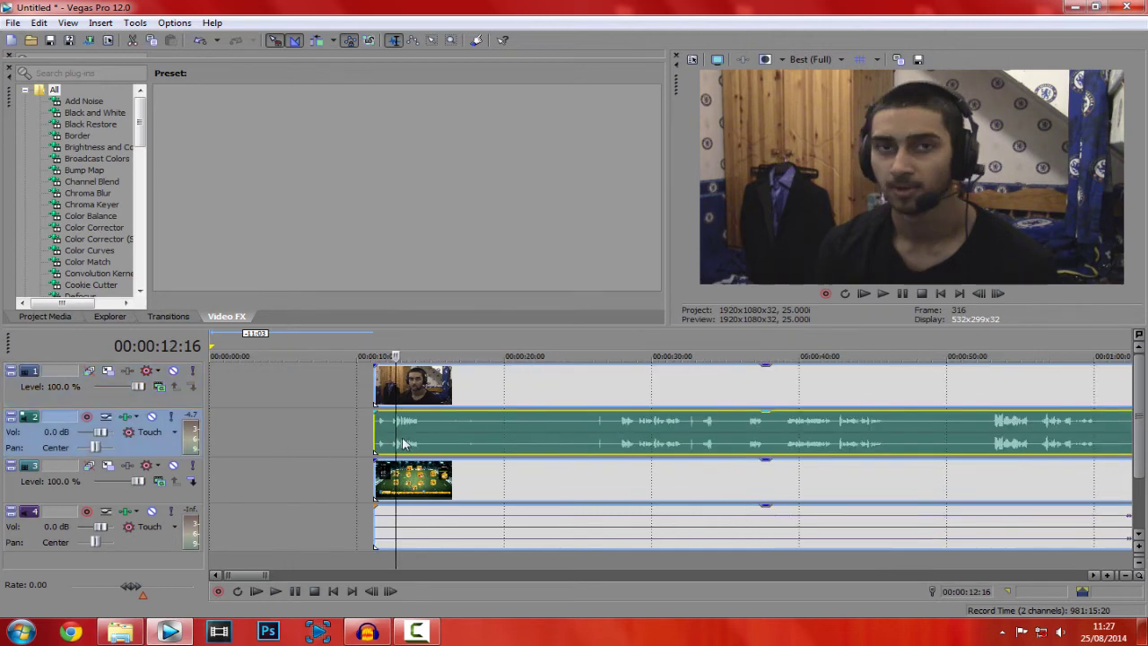
{"action": "left_click", "coordinate": [362, 492]}
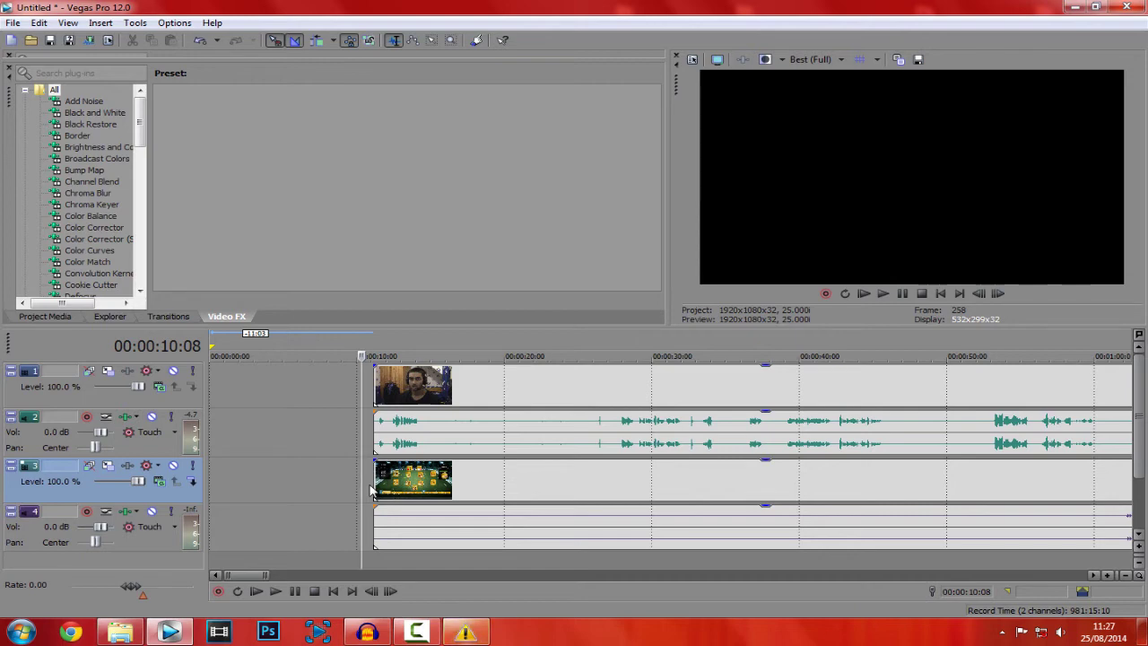
Move the grouped block to 00:00:00:00 and return the cursor to the timeline start
{"action": "left_click_drag", "start_coordinate": [419, 478], "coordinate": [255, 478]}
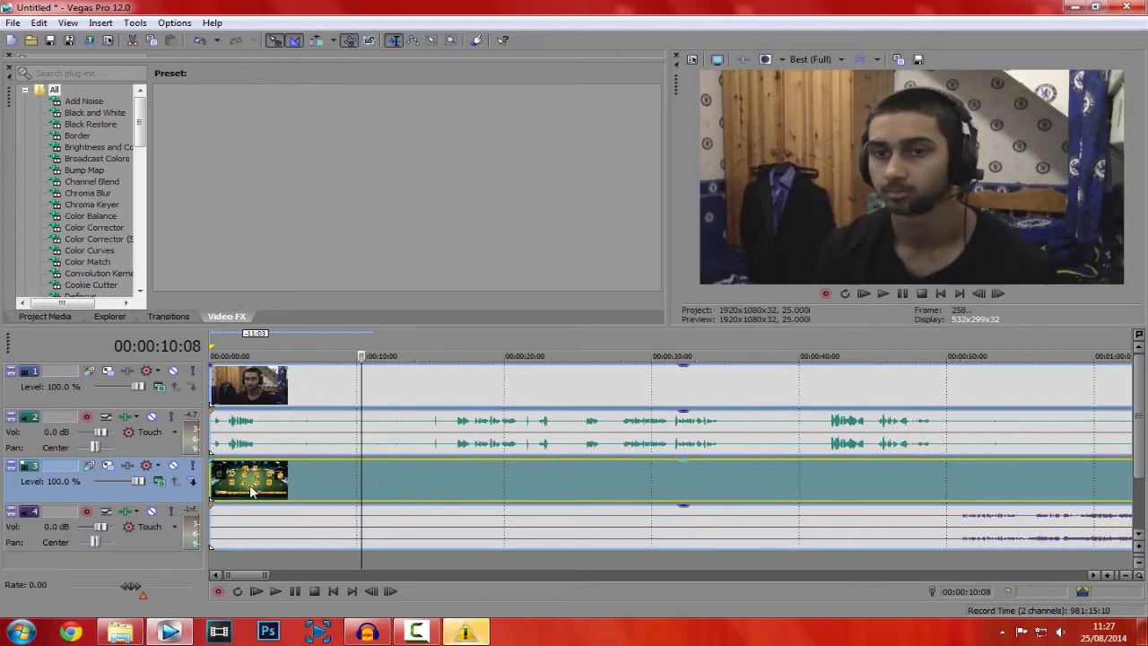
{"action": "left_click", "coordinate": [214, 489]}
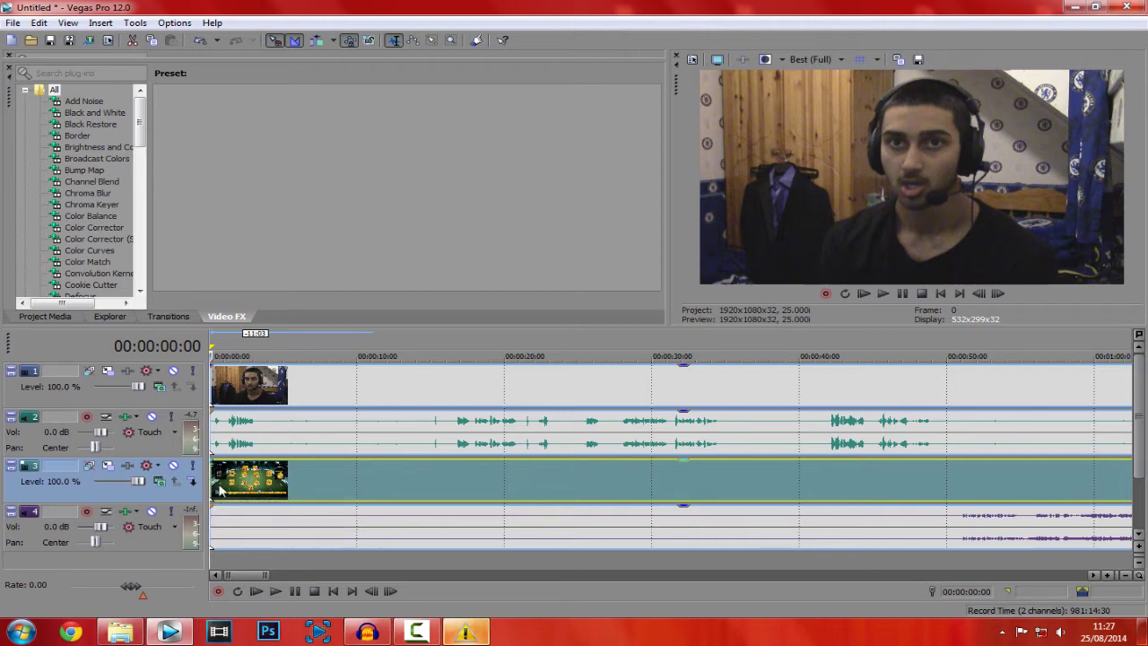
{"action": "left_click", "coordinate": [415, 632]}
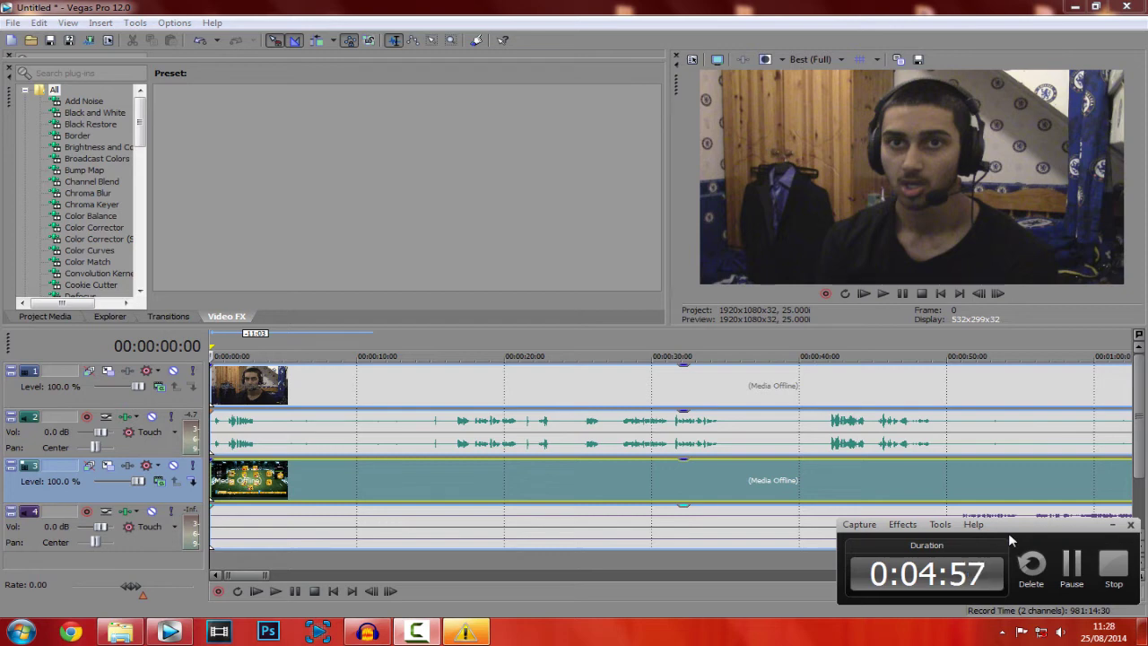
{"action": "left_click", "coordinate": [367, 632]}
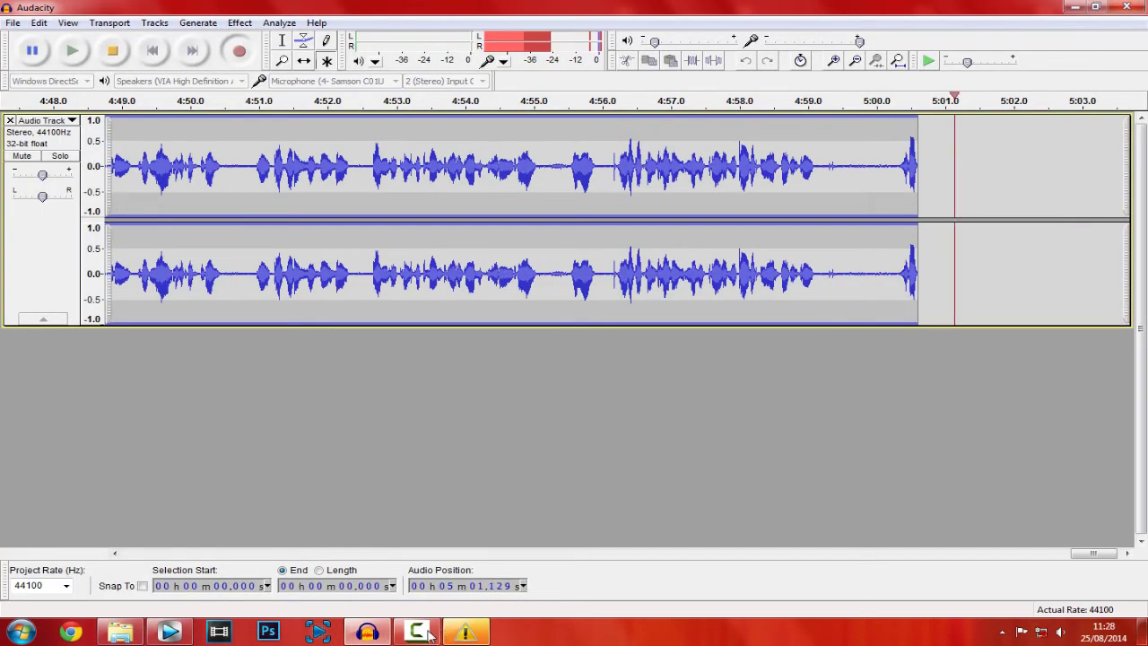
{"action": "left_click", "coordinate": [428, 631]}
{"action": "left_click", "coordinate": [169, 632]}
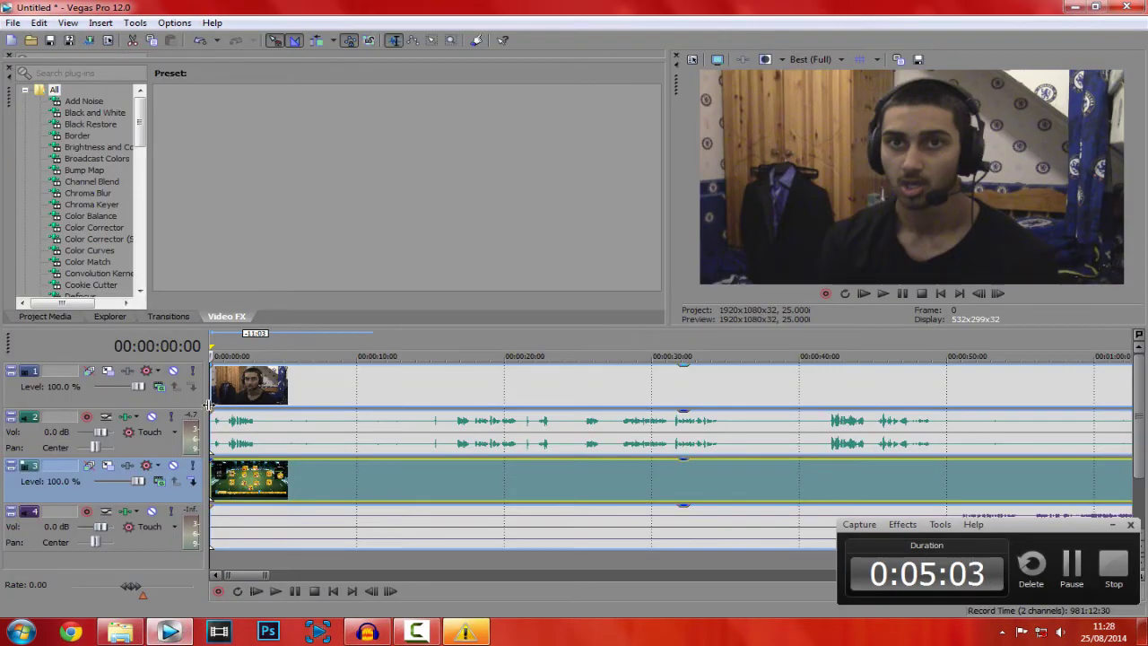
Trim the mic audio's right edge so it ends with the video clips
{"action": "left_click", "coordinate": [551, 423]}
{"action": "scroll", "coordinate": [562, 472], "scroll_direction": "down", "scroll_amount": 5}
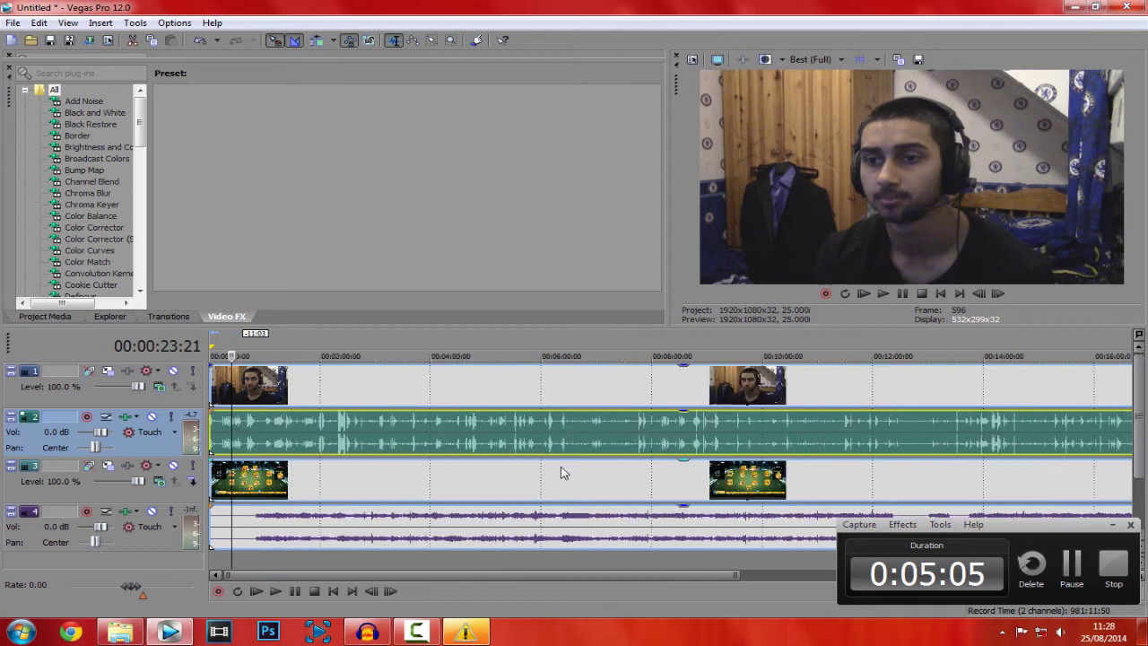
{"action": "scroll", "coordinate": [717, 473], "scroll_direction": "down", "scroll_amount": 5}
{"action": "left_click", "coordinate": [839, 485]}
{"action": "scroll", "coordinate": [839, 484], "scroll_direction": "up", "scroll_amount": 8}
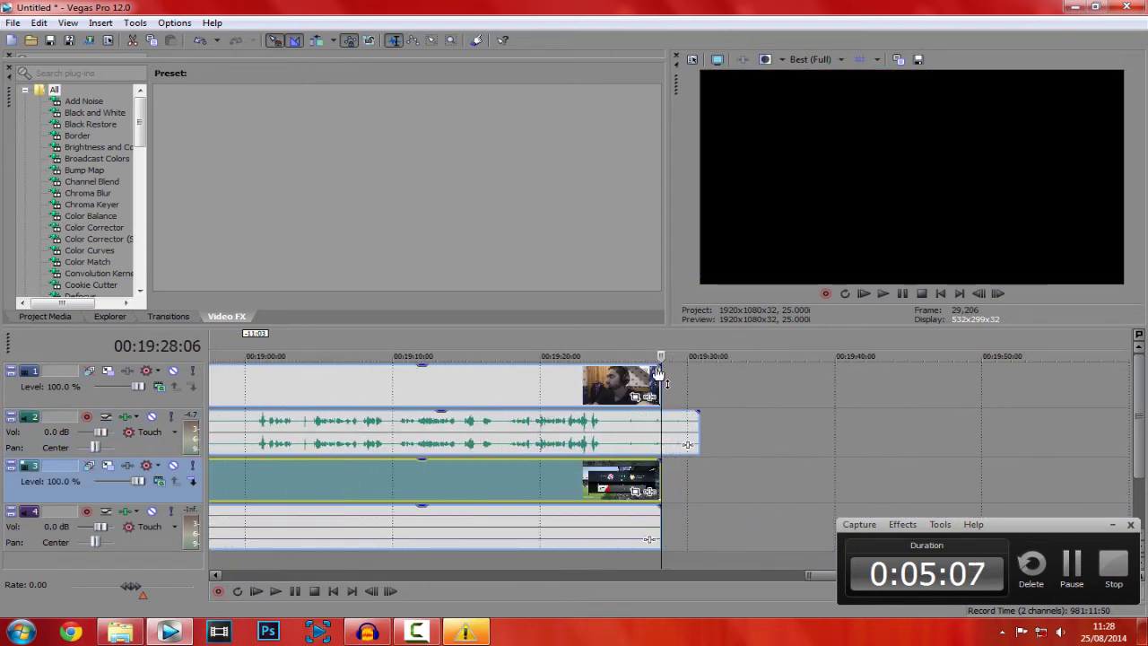
{"action": "left_click", "coordinate": [660, 432]}
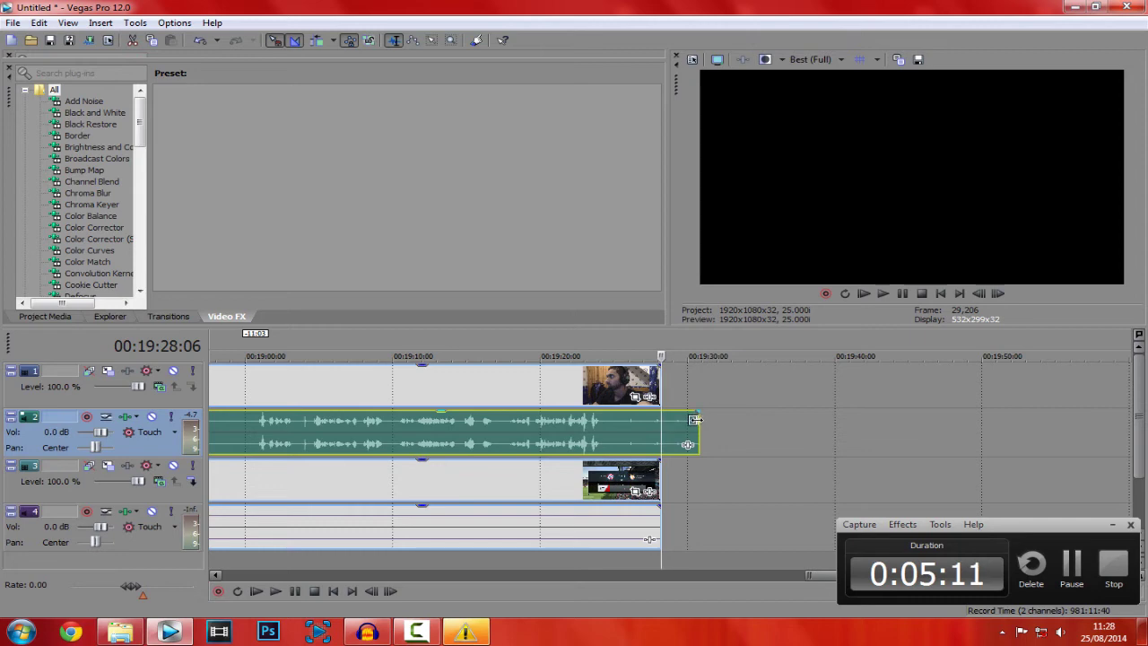
{"action": "left_click_drag", "start_coordinate": [695, 419], "coordinate": [661, 423]}
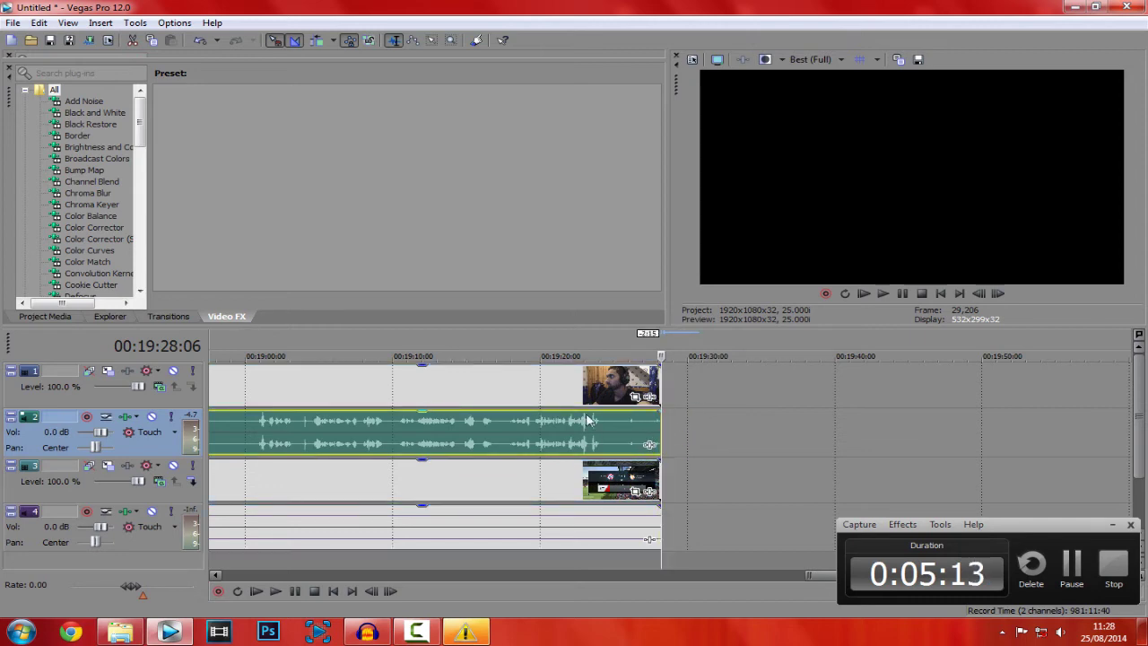
Group the mic, facecam, game video and game audio events into one new group
{"action": "left_click", "coordinate": [588, 402], "text": "ctrl"}
{"action": "left_click", "coordinate": [573, 475], "text": "ctrl"}
{"action": "left_click", "coordinate": [559, 516], "text": "ctrl"}
{"action": "right_click", "coordinate": [559, 515]}
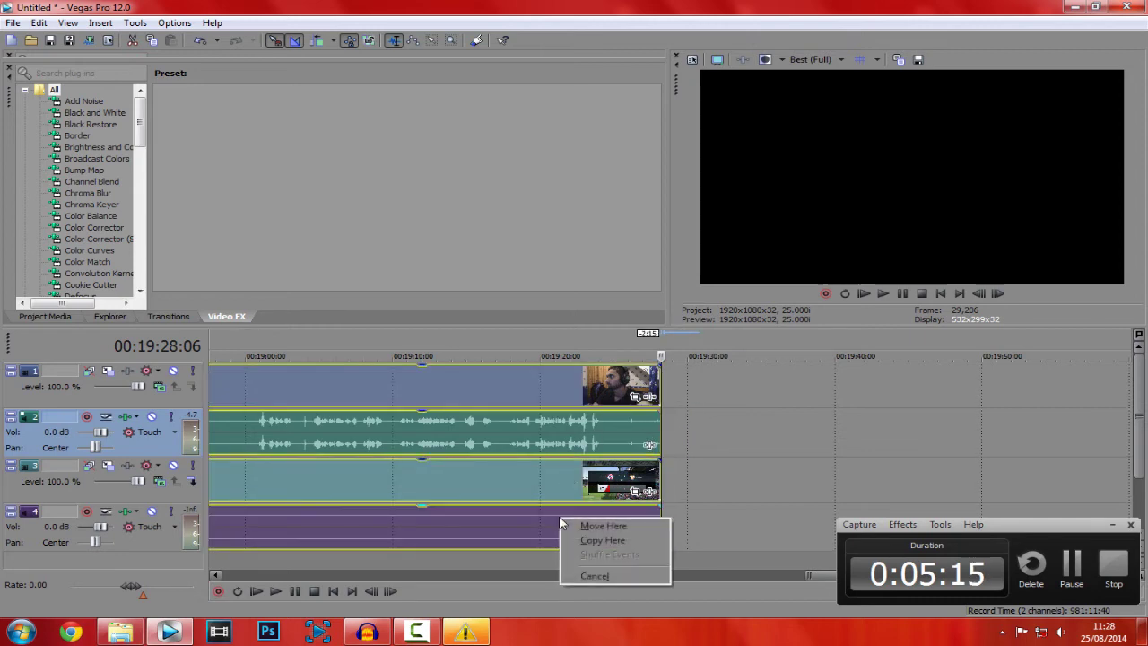
{"action": "right_click", "coordinate": [468, 508]}
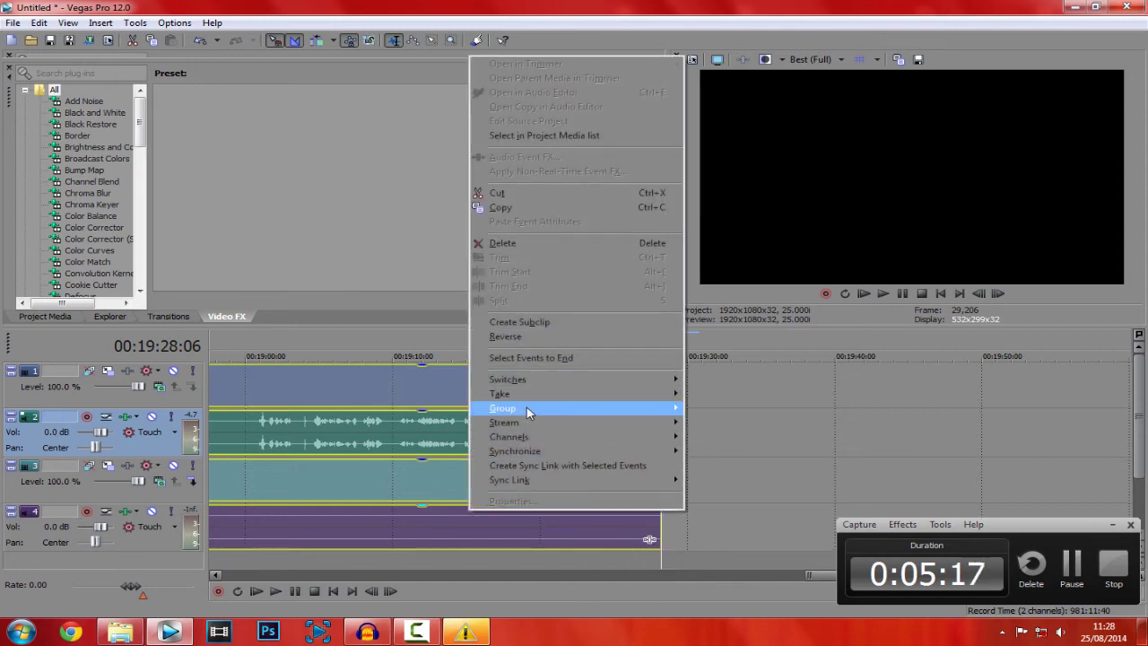
{"action": "mouse_move", "coordinate": [502, 408]}
{"action": "left_click", "coordinate": [628, 409]}
{"action": "scroll", "coordinate": [403, 458], "scroll_direction": "down", "scroll_amount": 5}
{"action": "scroll", "coordinate": [388, 460], "scroll_direction": "down", "scroll_amount": 2}
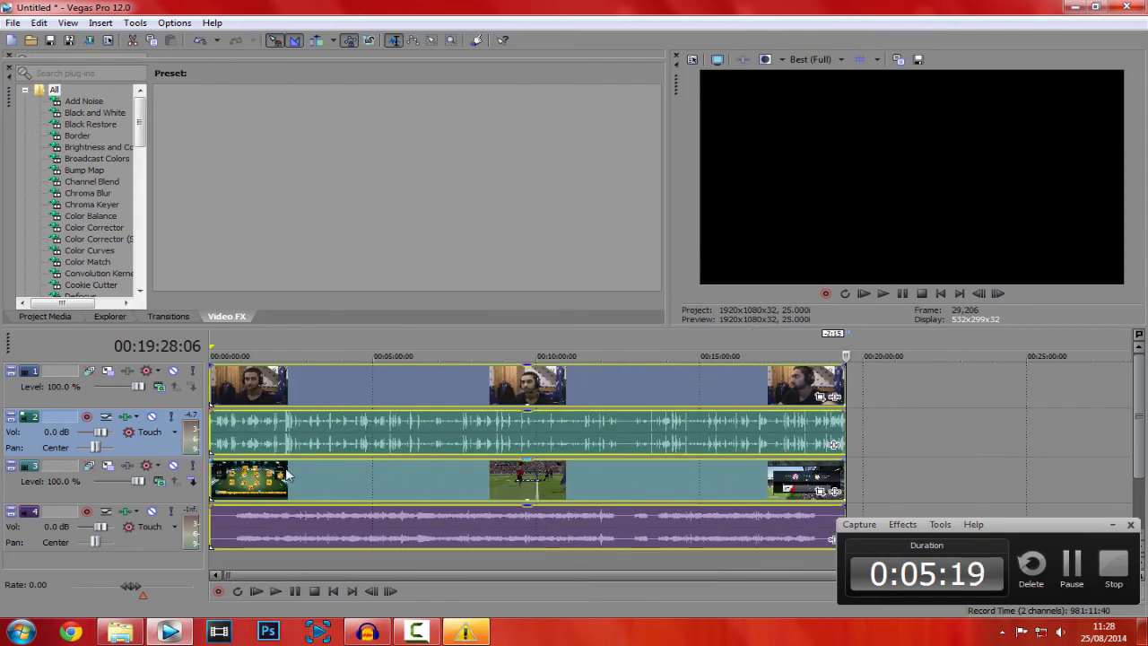
{"action": "left_click", "coordinate": [216, 482]}
Jump the timeline cursor back to zero so the preview shows the facecam's opening frame
{"action": "key", "text": "Home"}
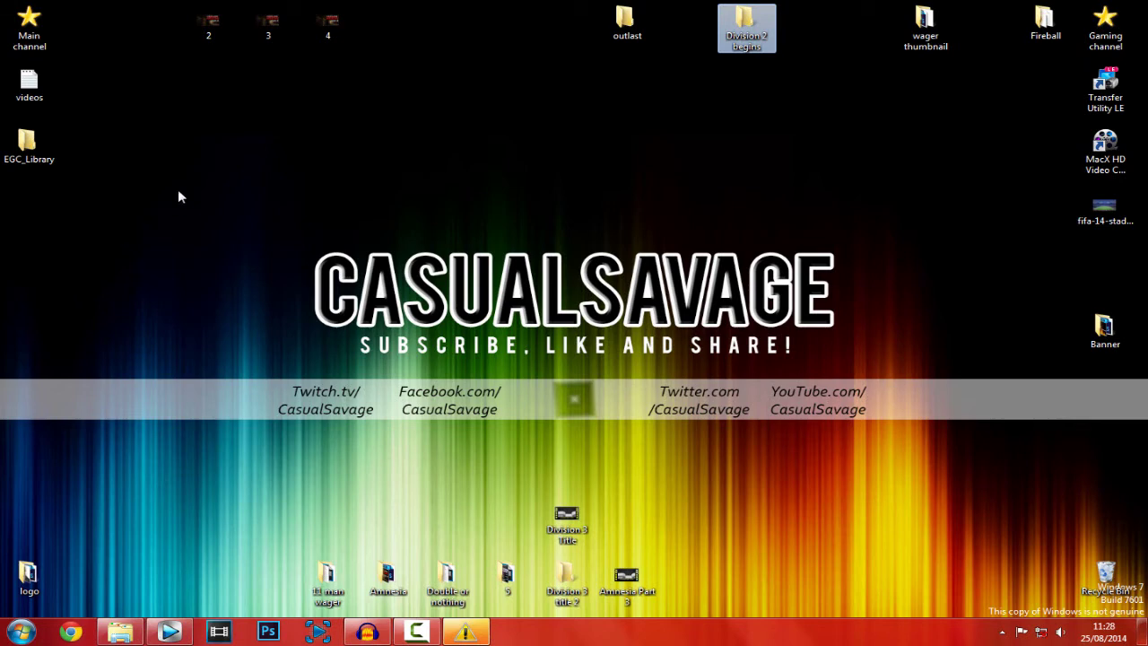
{"action": "left_click_drag", "start_coordinate": [180, 196], "coordinate": [916, 468]}
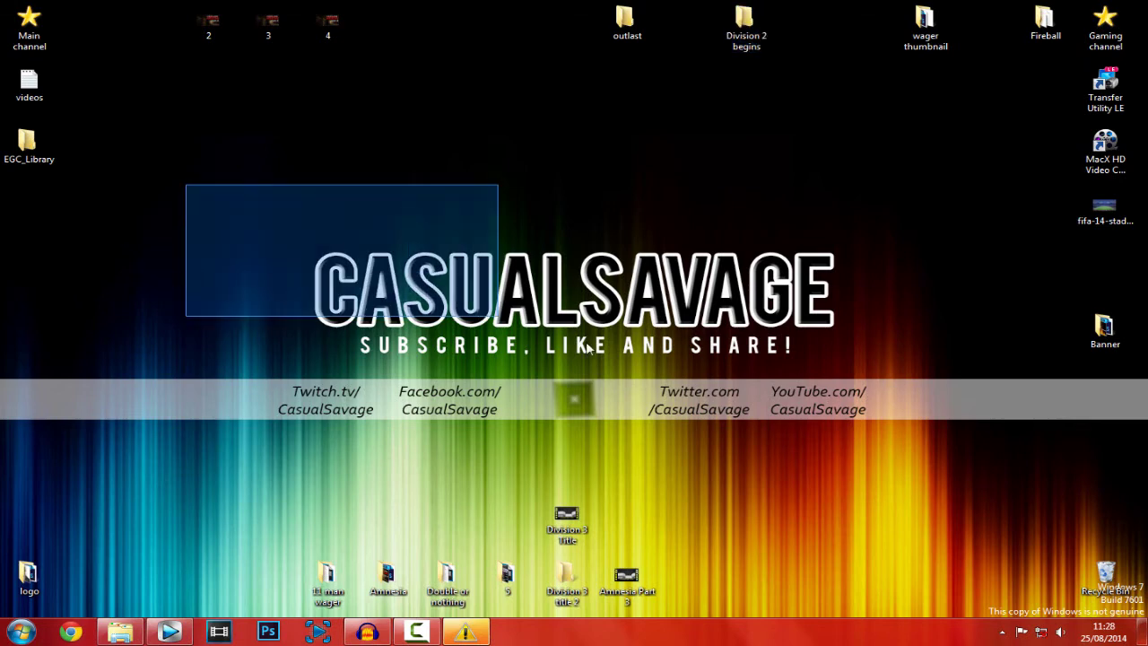